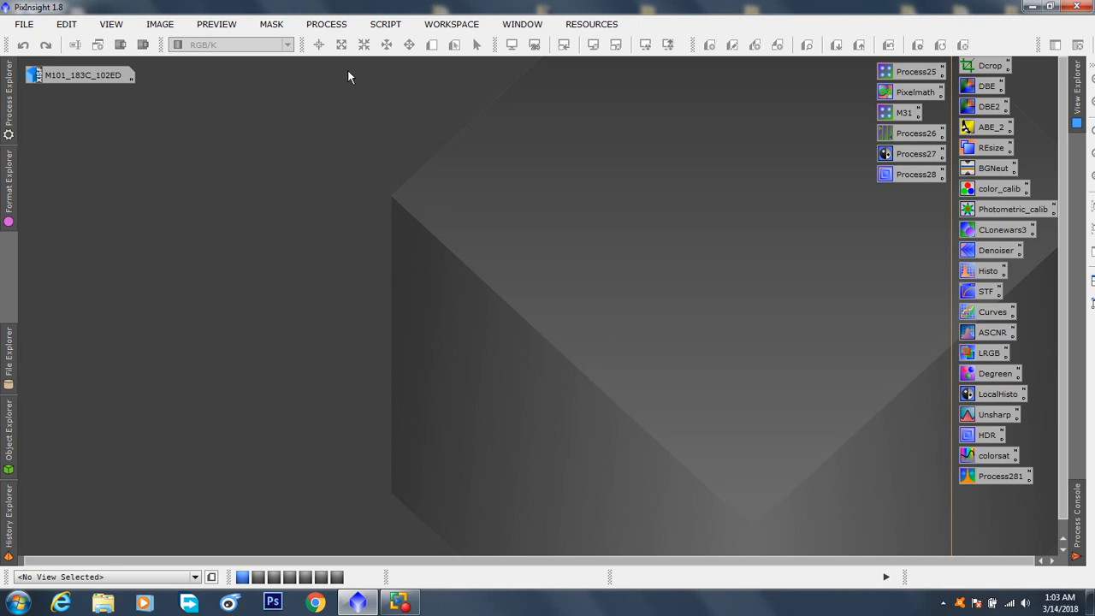
Launch the BatchPreprocessing script and place its dialog clear of the process icons
click(385, 25)
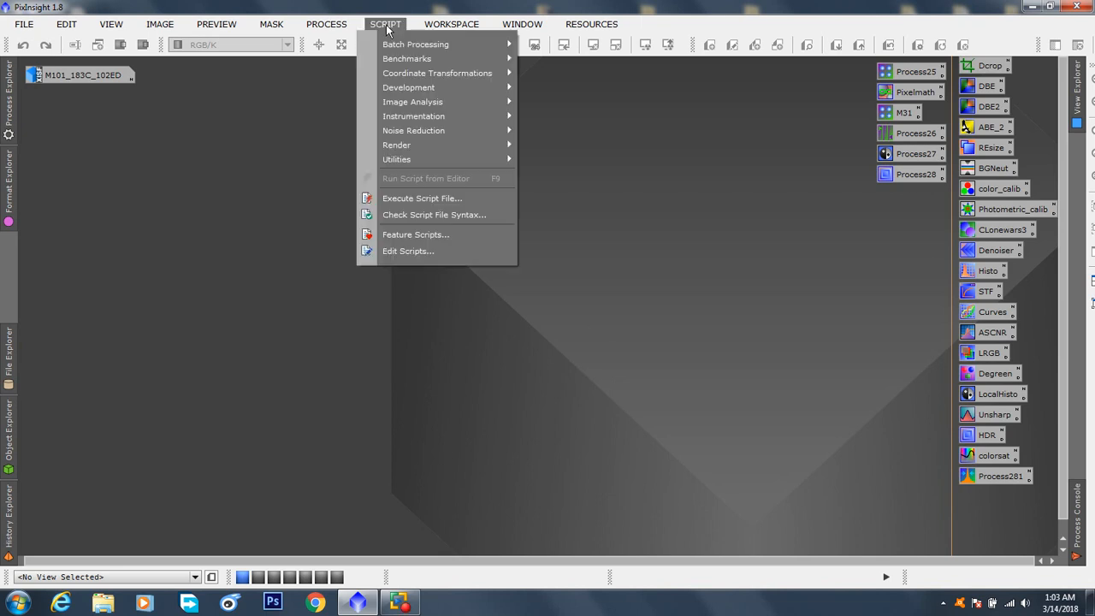
mouse_move(396, 44)
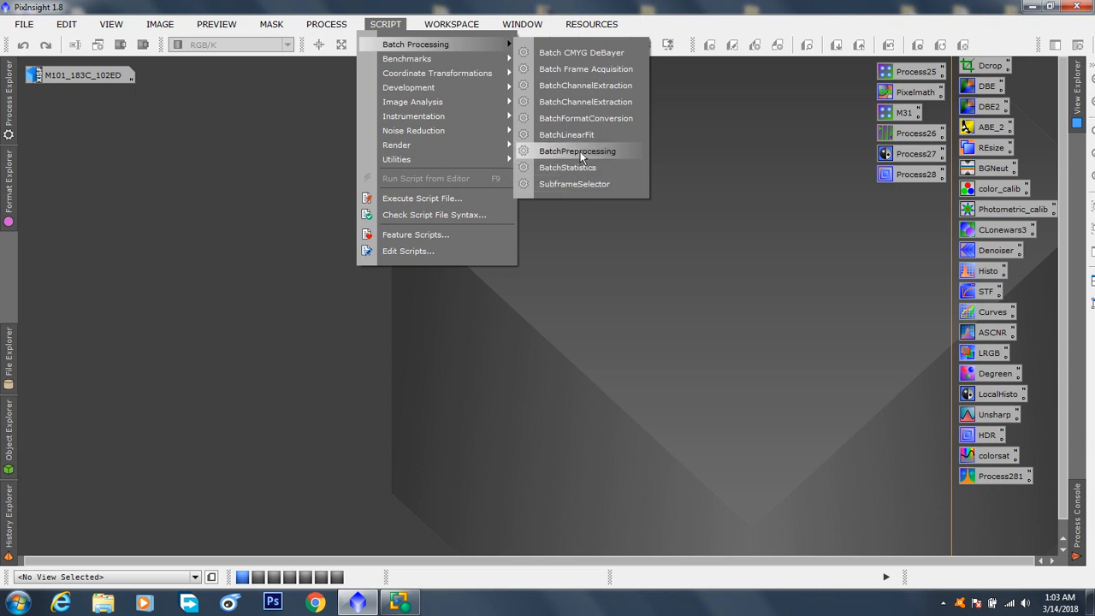
click(580, 151)
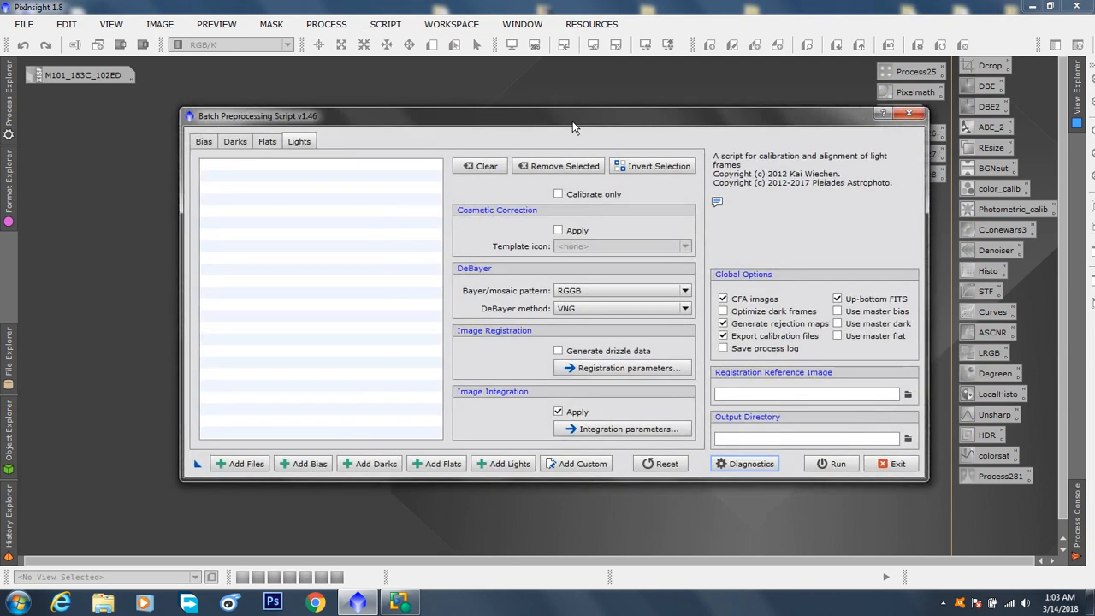
drag(573, 121, 433, 107)
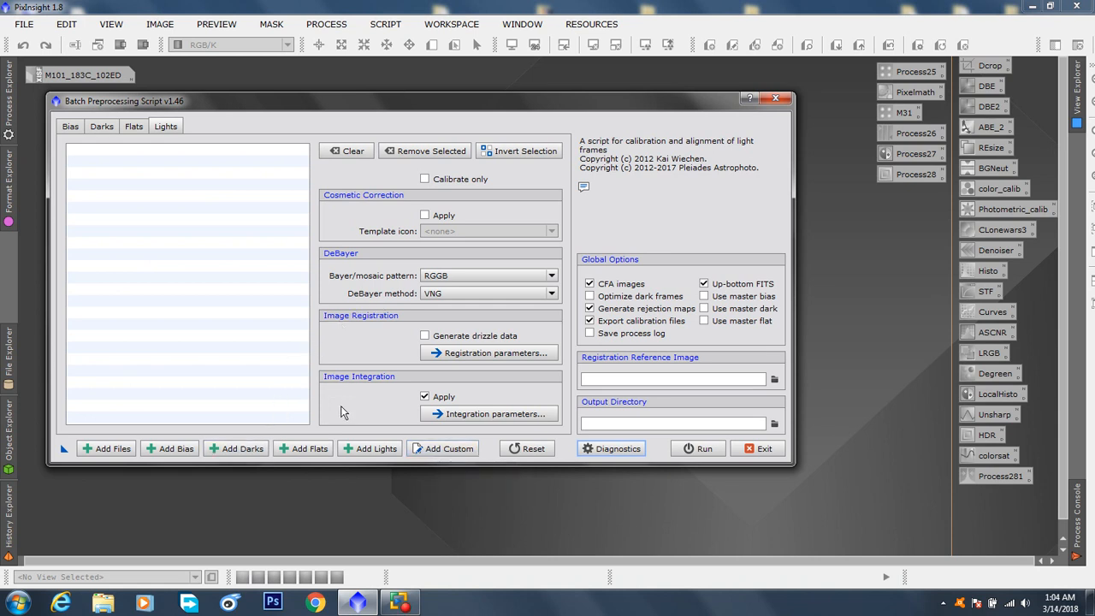
drag(367, 104, 385, 122)
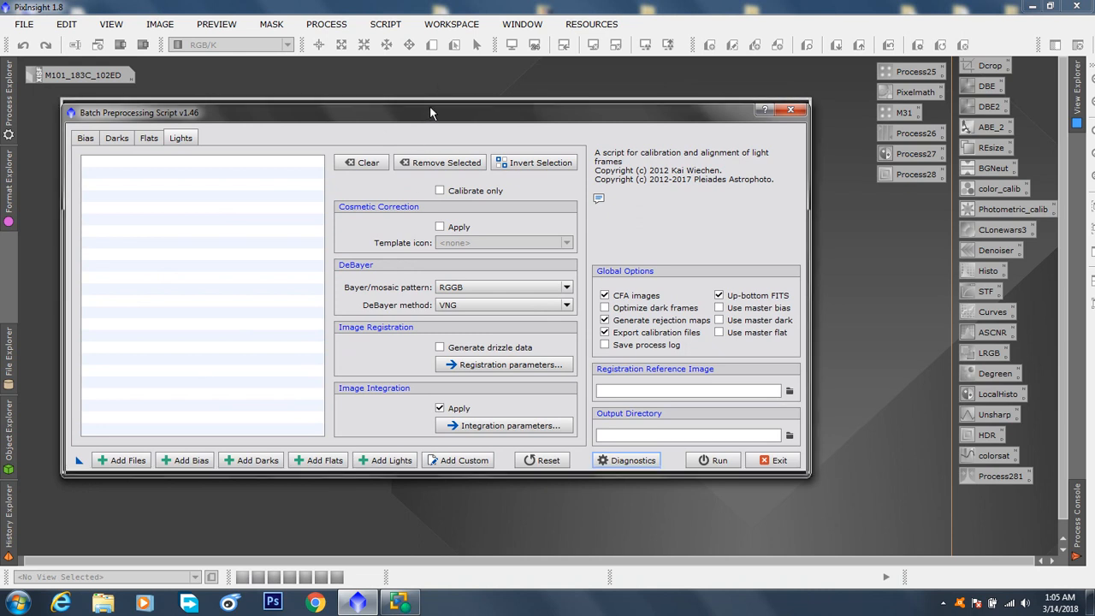
drag(430, 105, 429, 100)
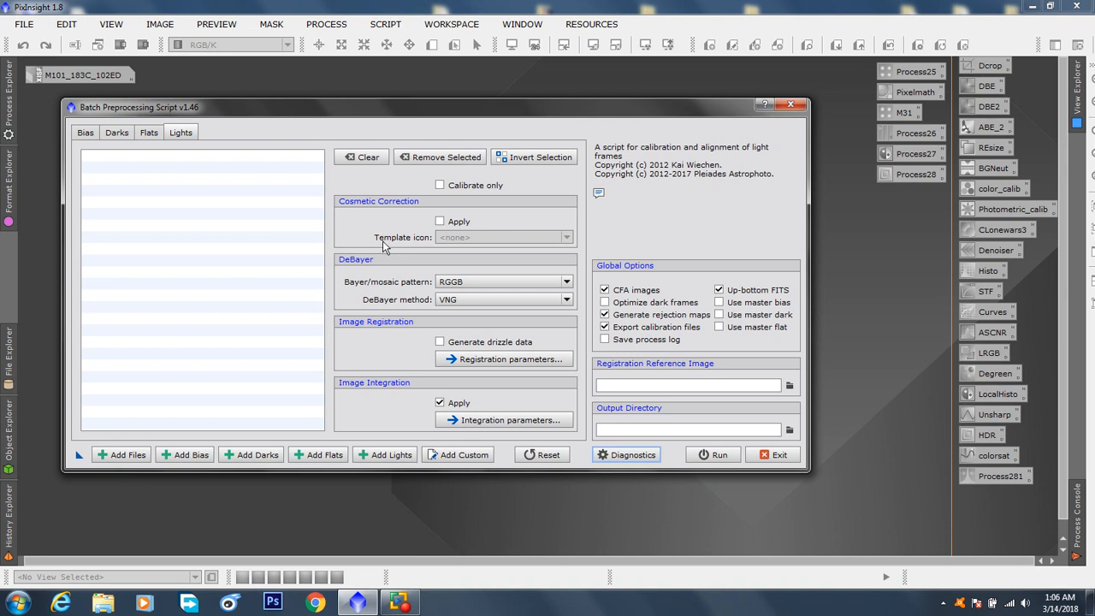
mouse_move(383, 246)
Add all ten M101_Bias FITS files from the Bias-20180313T035232Z-001 folder's Bias subfolder as bias frames
mouse_move(383, 241)
click(196, 454)
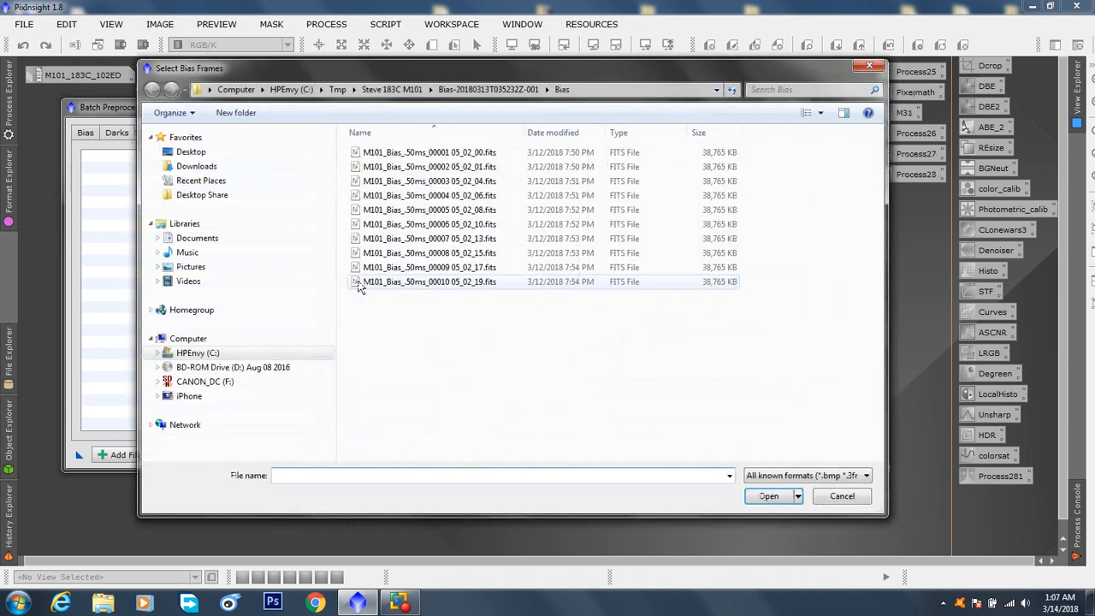
click(391, 89)
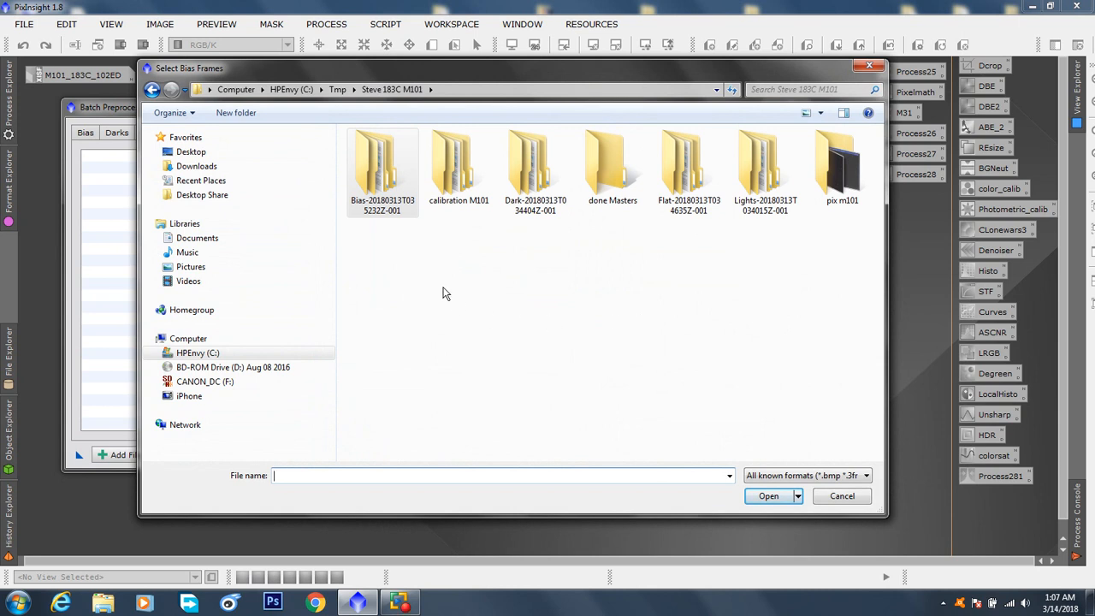
double_click(379, 169)
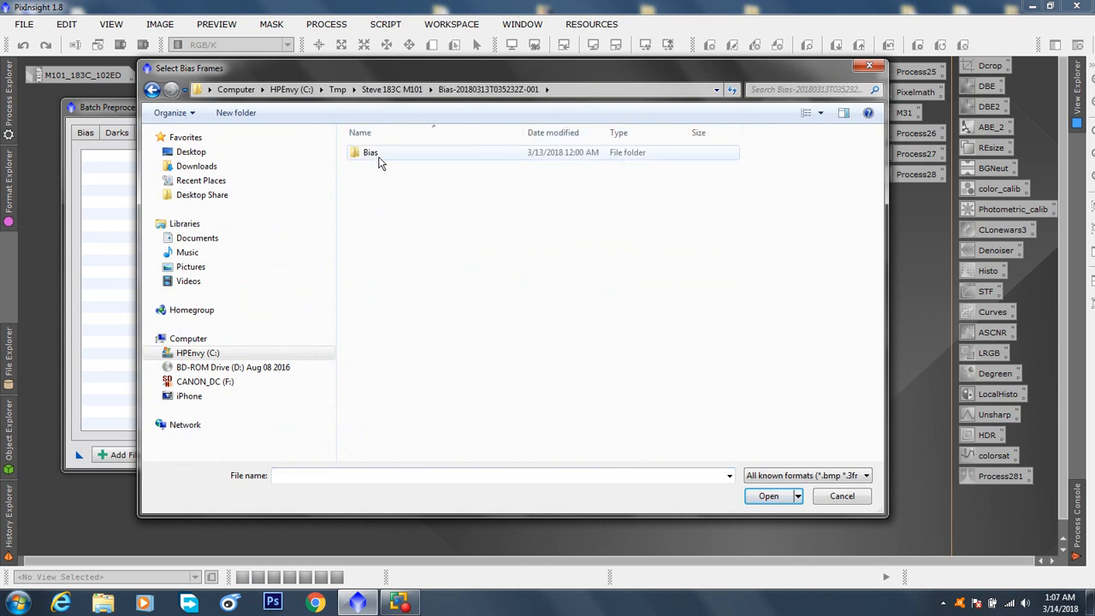
double_click(376, 154)
drag(442, 329, 409, 130)
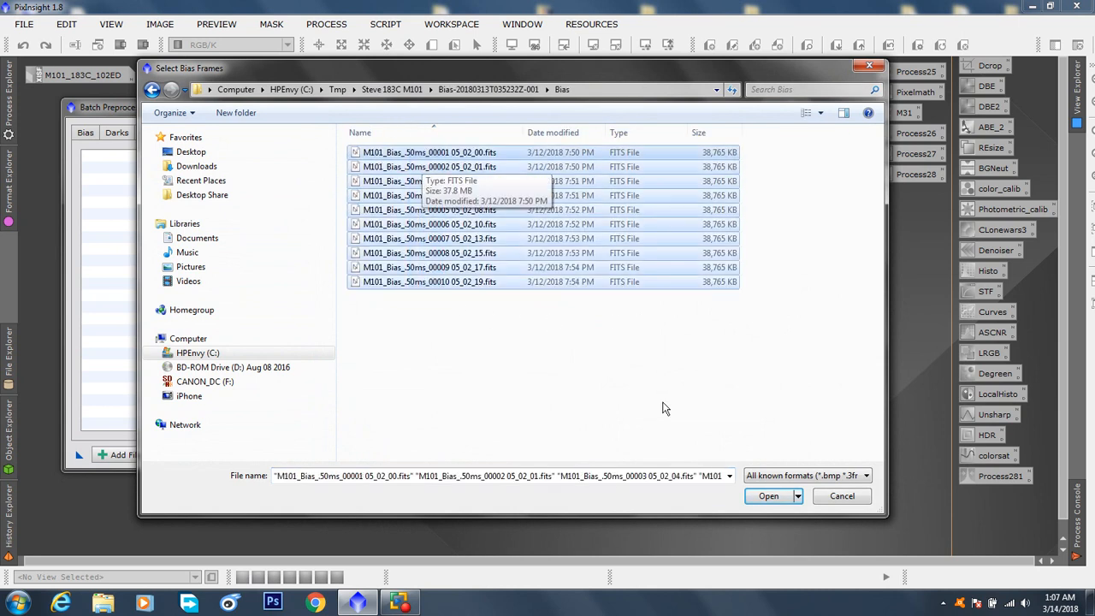
click(761, 498)
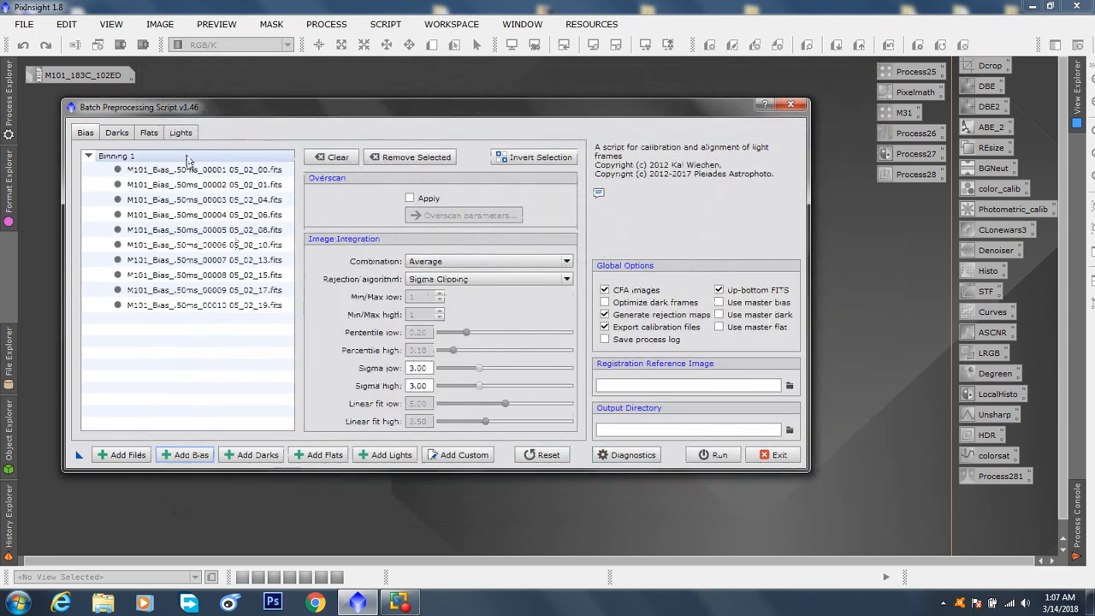
Add all ten M101_Dark FITS files from the Dark-20180313T034404Z-001 folder's Dark subfolder as dark frames
click(255, 454)
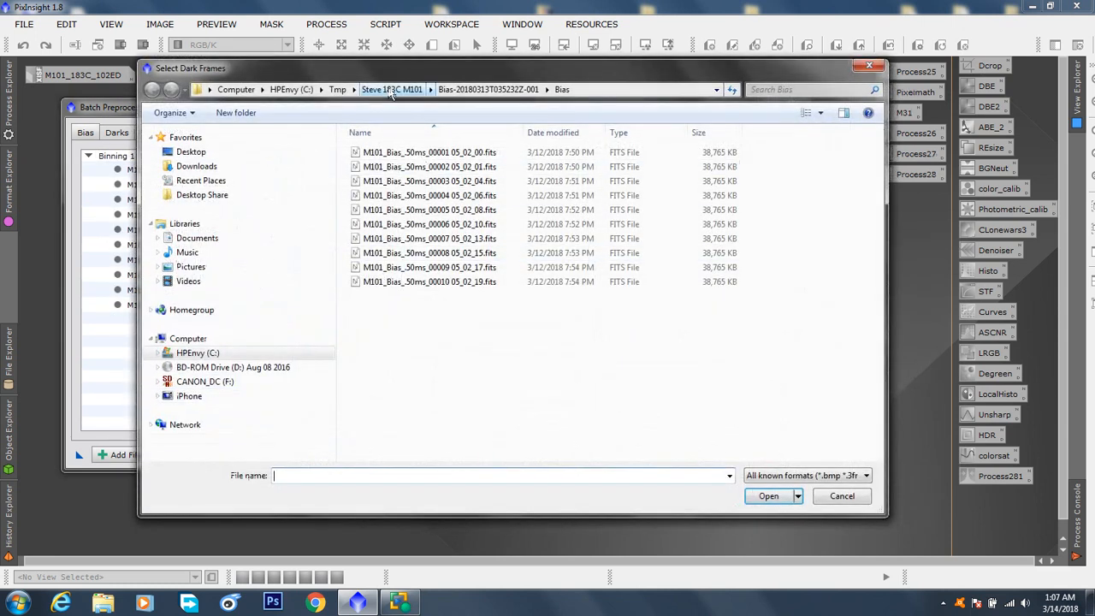
click(396, 92)
double_click(535, 171)
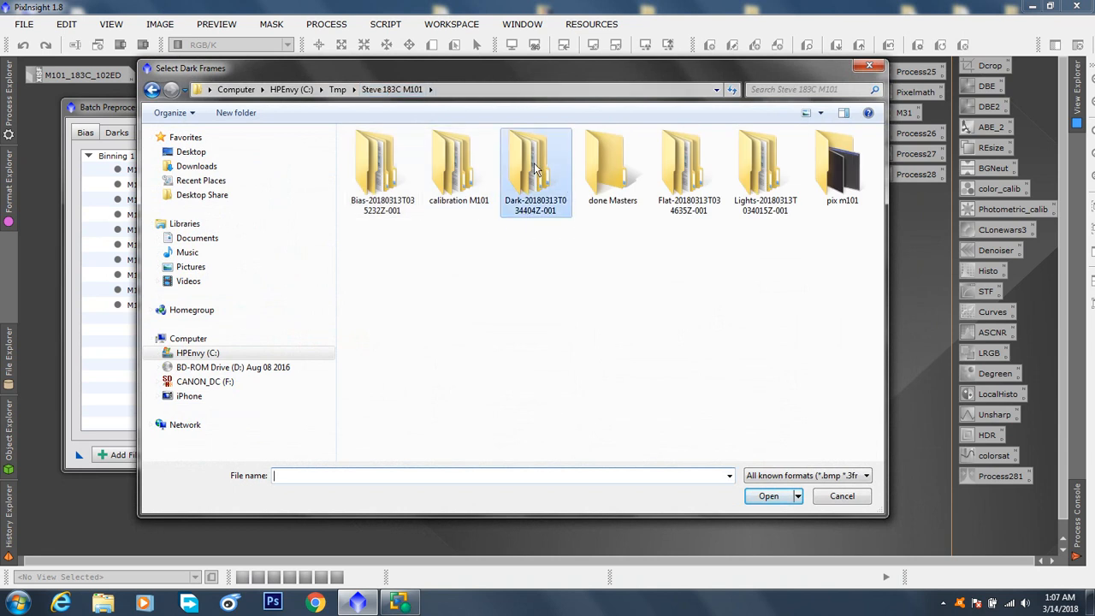
double_click(371, 156)
drag(406, 313, 393, 127)
click(768, 498)
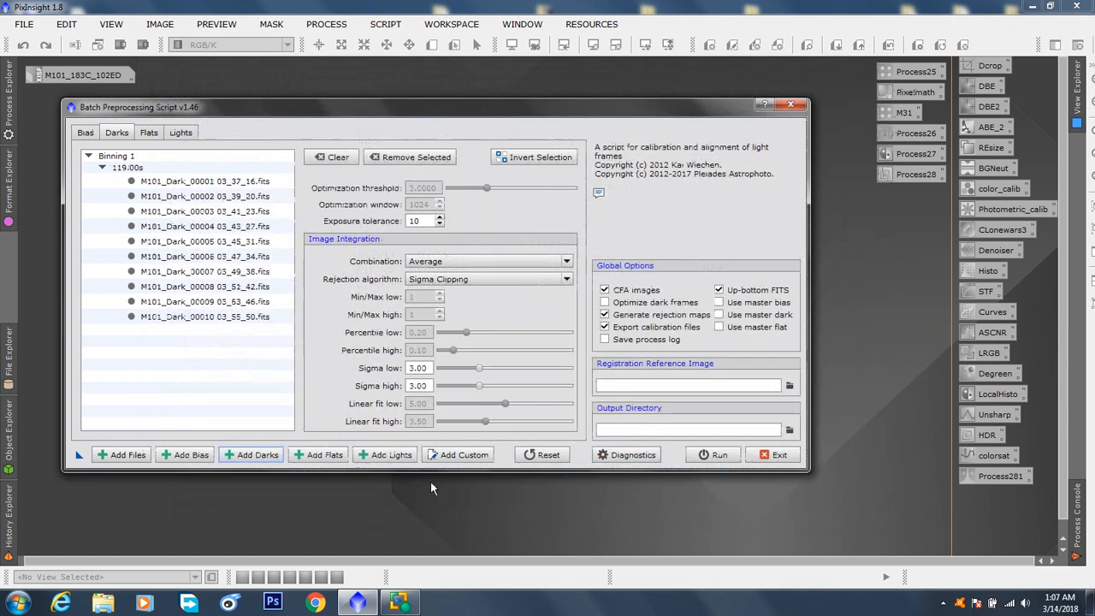
Add Flats_Grey_570ms_Sky_00001 through 00010 from the Flat-20180313T034635Z-001 folder's Flat subfolder as flat frames
click(318, 454)
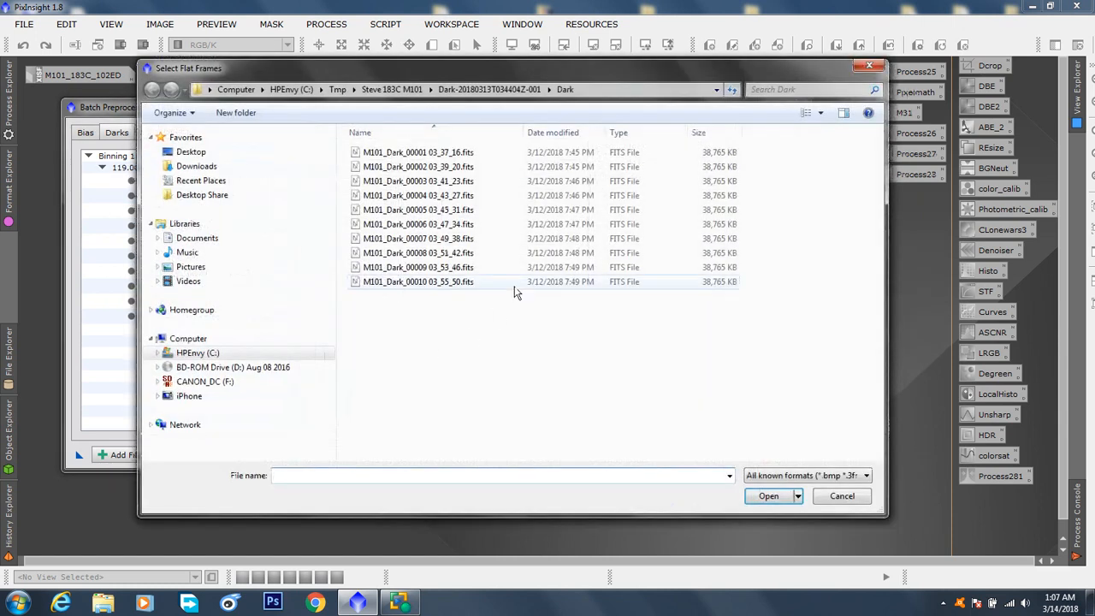
click(392, 89)
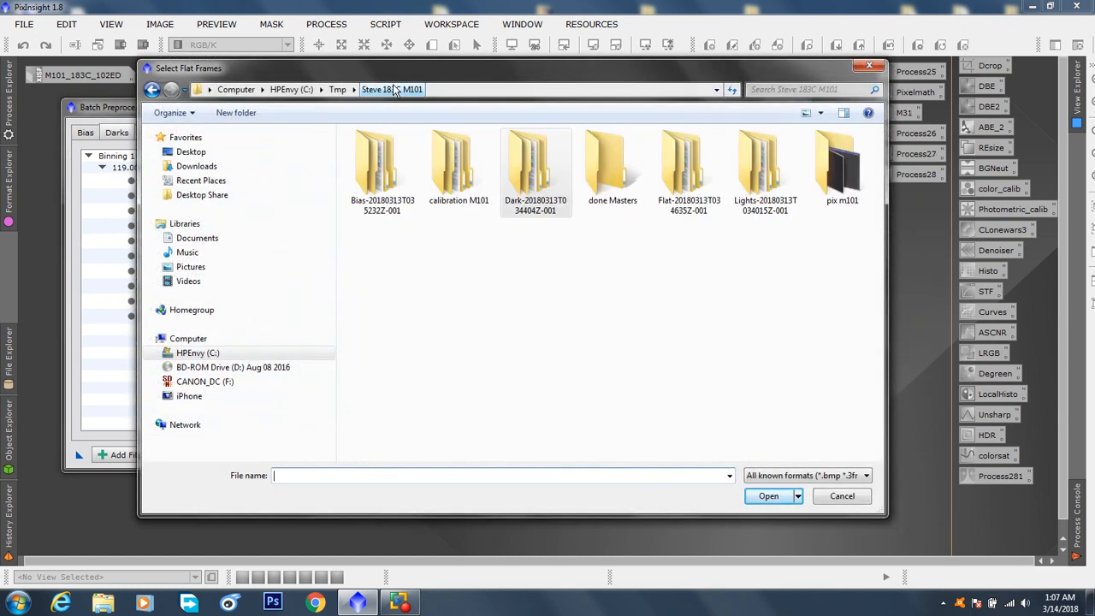
double_click(687, 181)
double_click(379, 154)
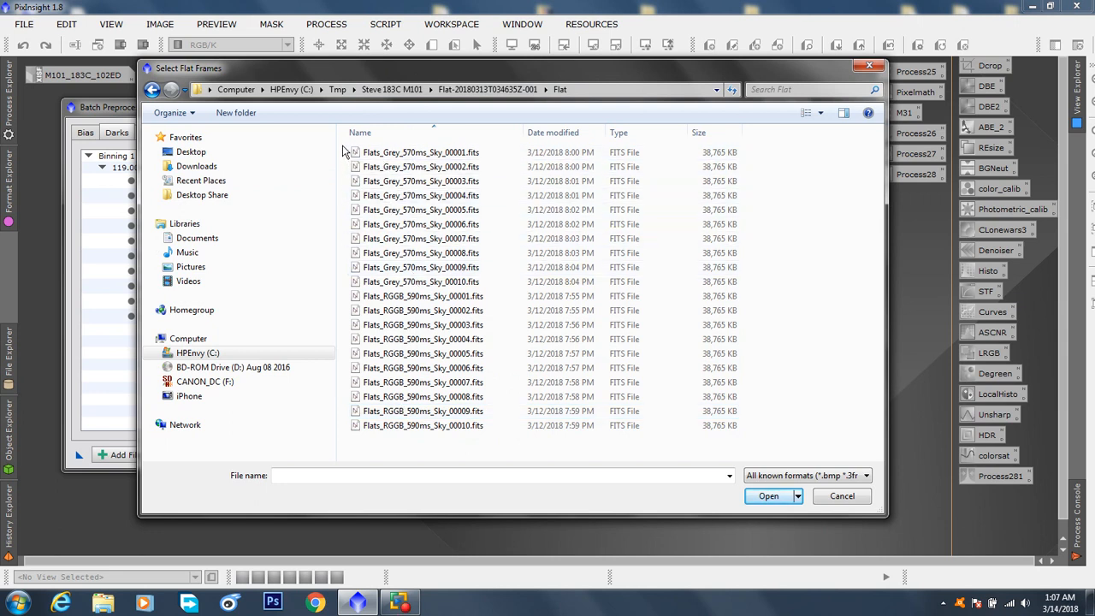
drag(347, 153, 436, 292)
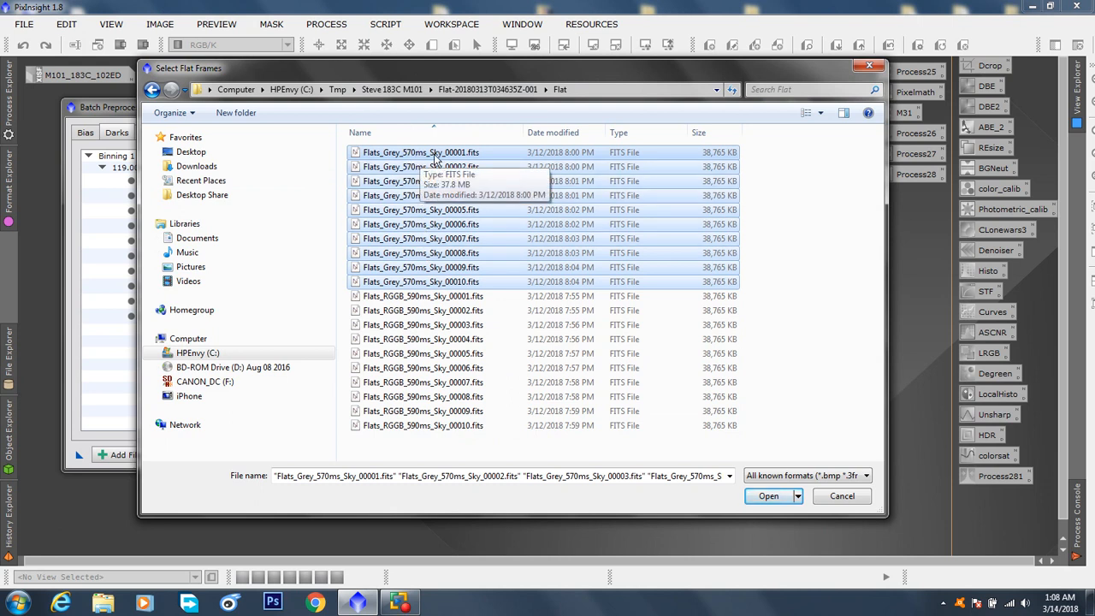
click(767, 496)
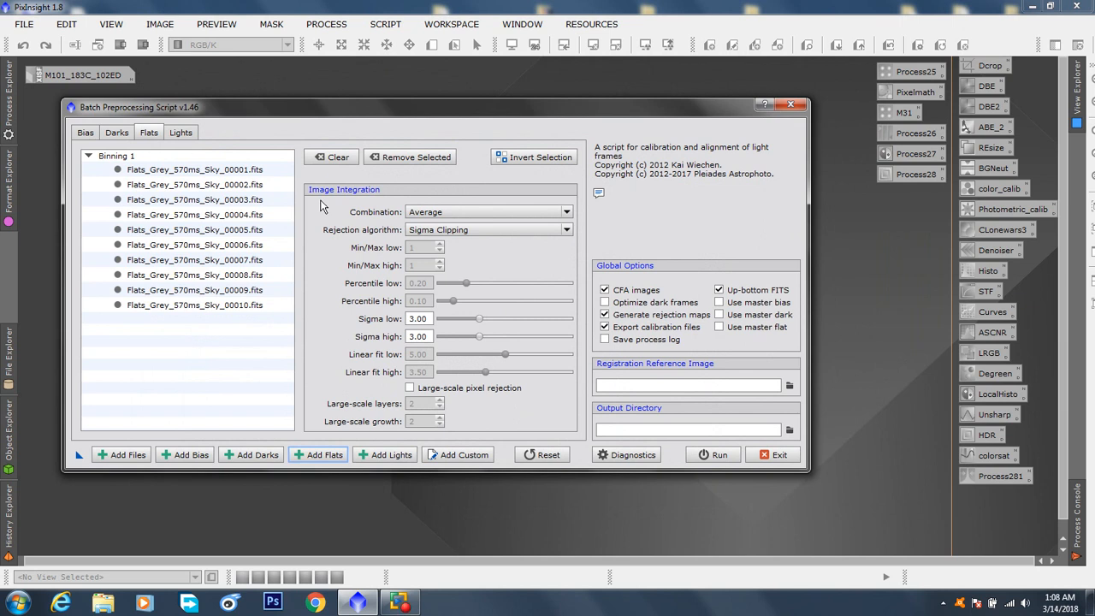
Add all ten M101_Light FITS files from the Lights-20180313T034015Z-001 folder's Lights subfolder as light frames
click(187, 135)
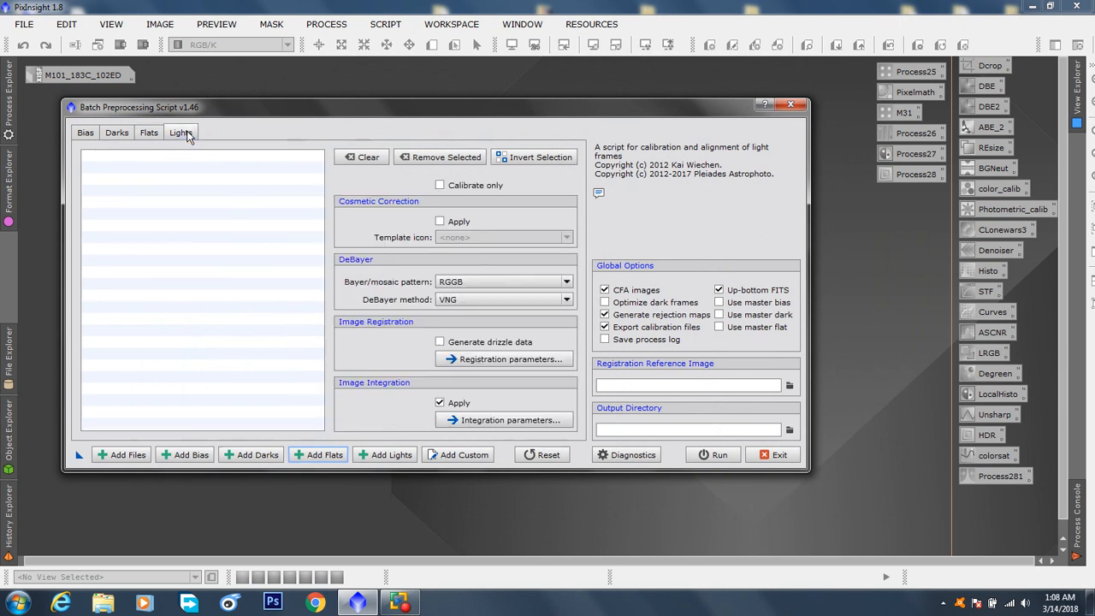
click(398, 456)
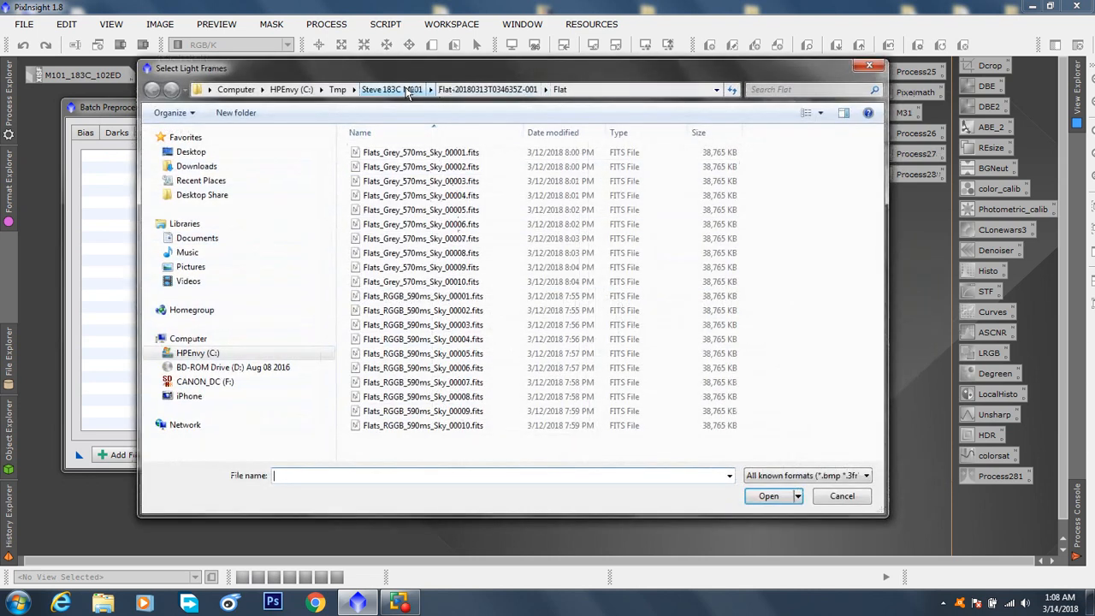
click(398, 89)
double_click(770, 183)
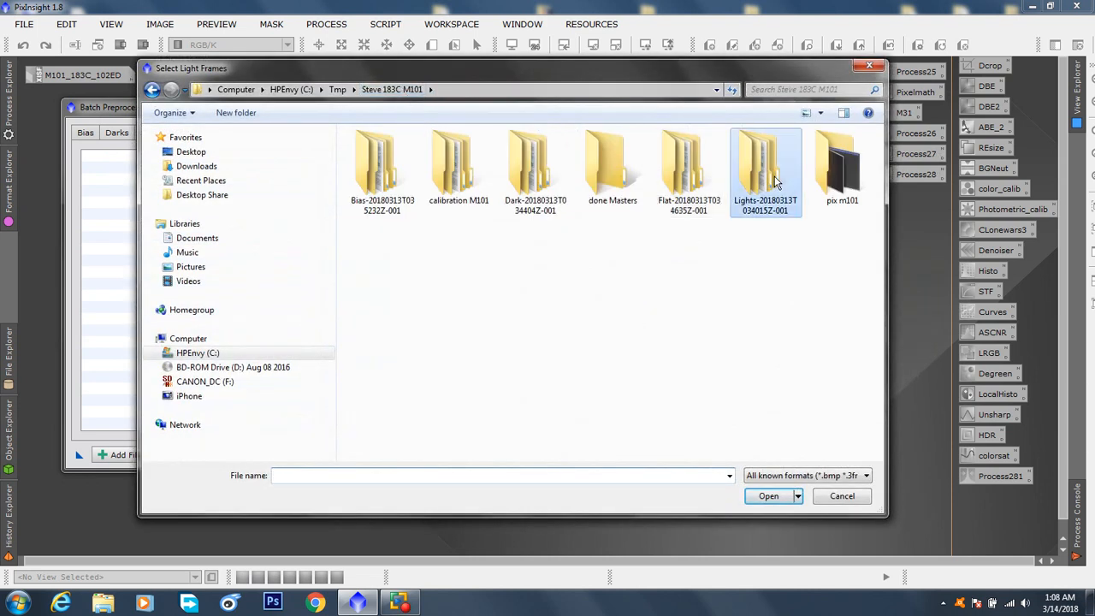
double_click(369, 154)
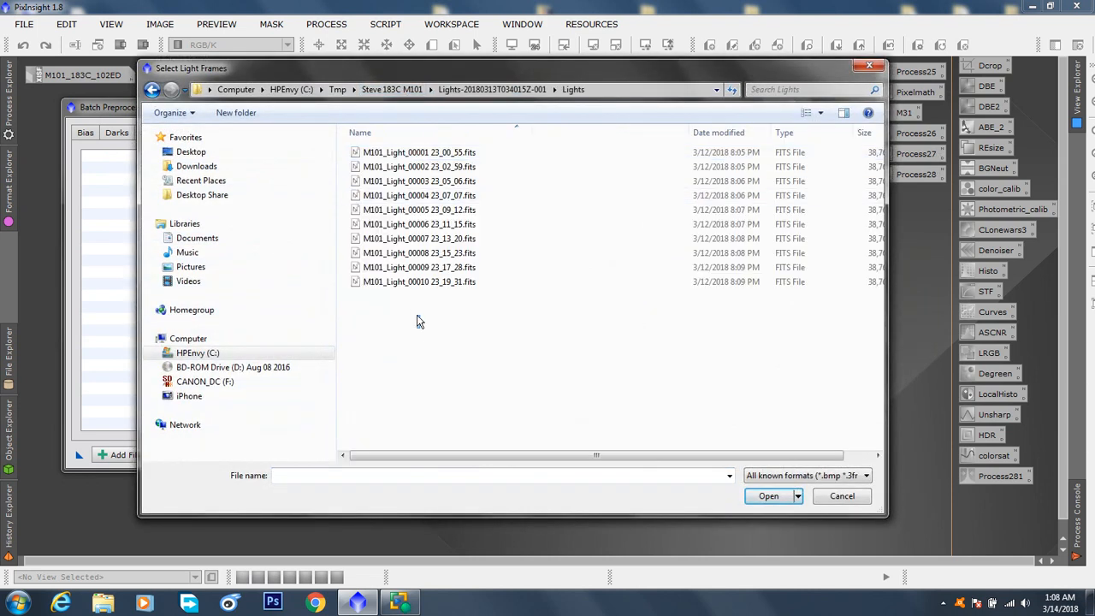
key(ctrl+a)
click(766, 497)
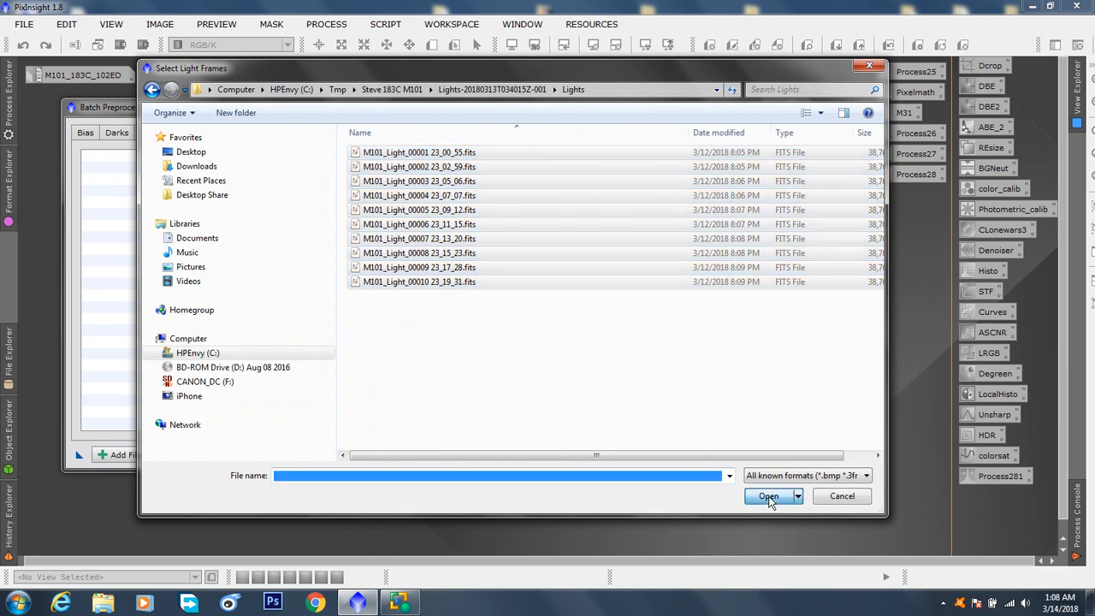
Open the image integration parameters for the light frames
drag(374, 103, 422, 73)
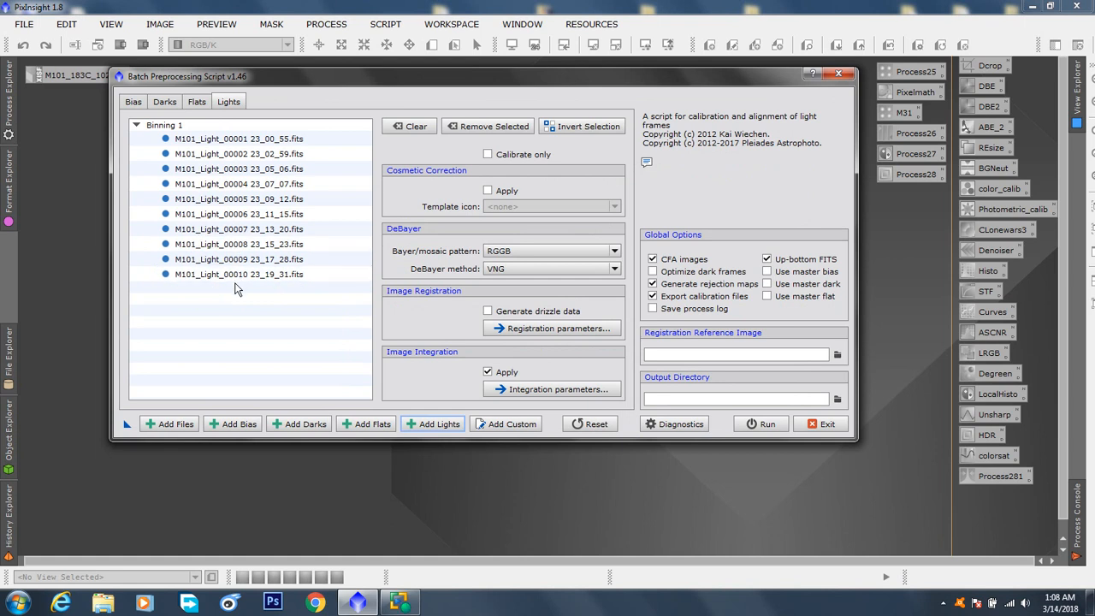
click(559, 391)
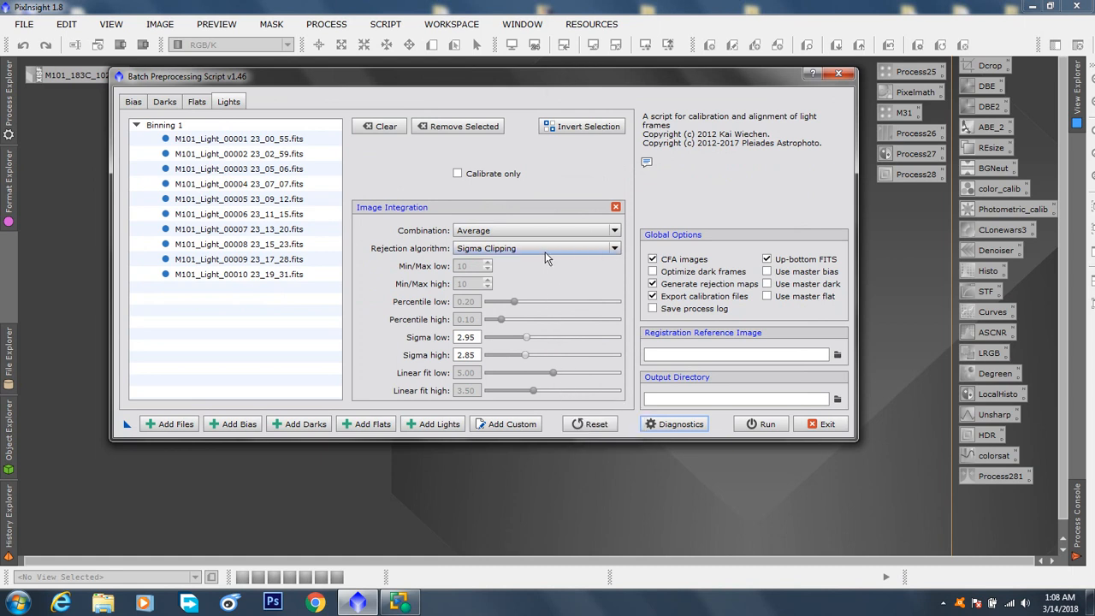
Try Percentile Clipping, Sigma Clipping and Winsorized Sigma Clipping as the light frames' rejection algorithm
mouse_move(546, 256)
click(615, 248)
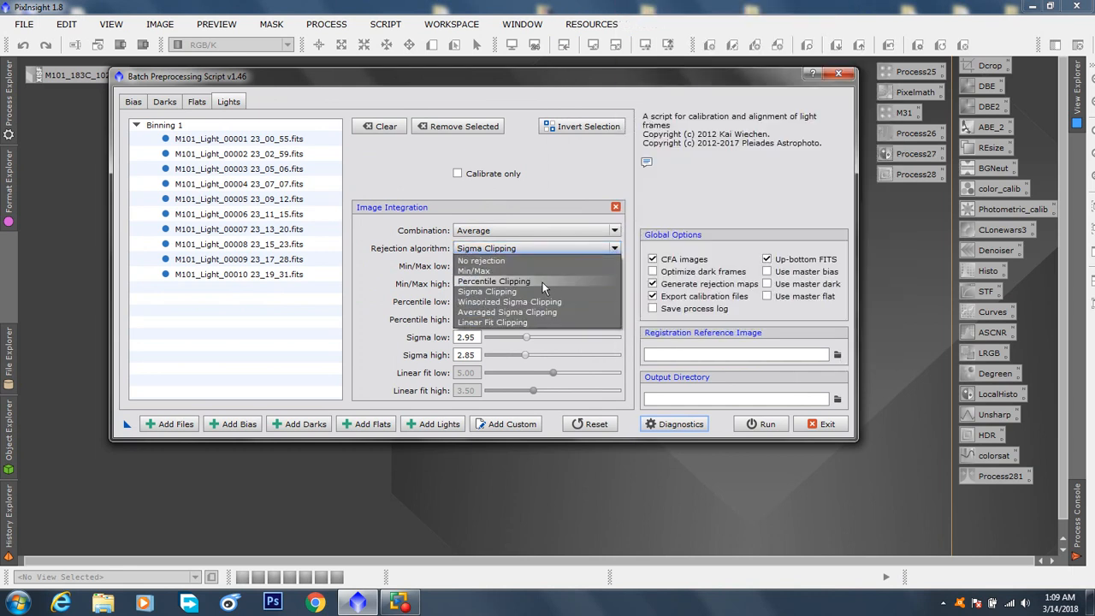
click(543, 281)
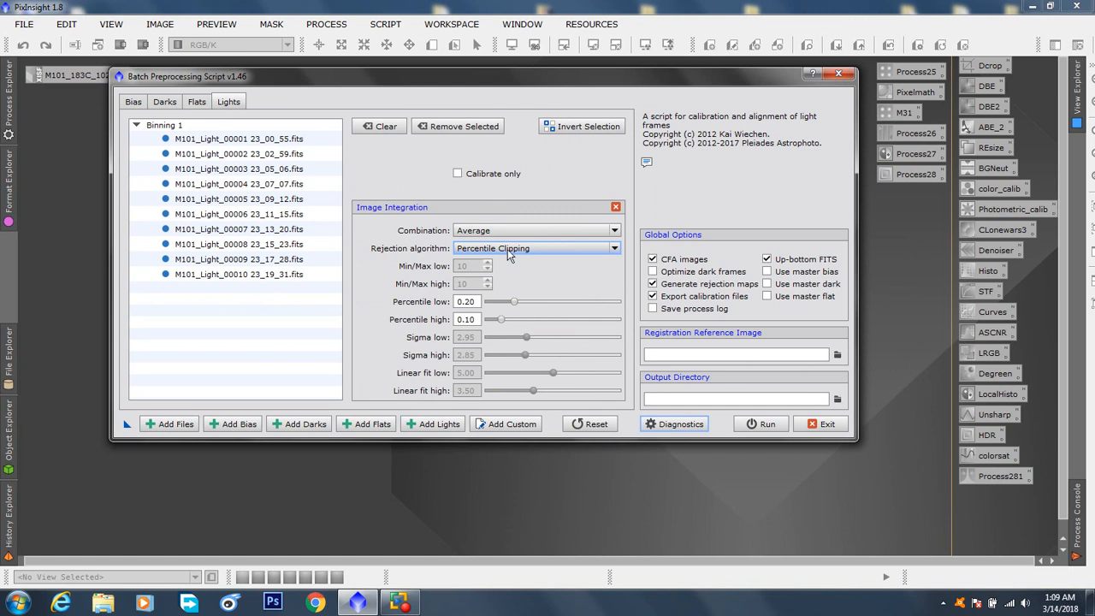
click(613, 247)
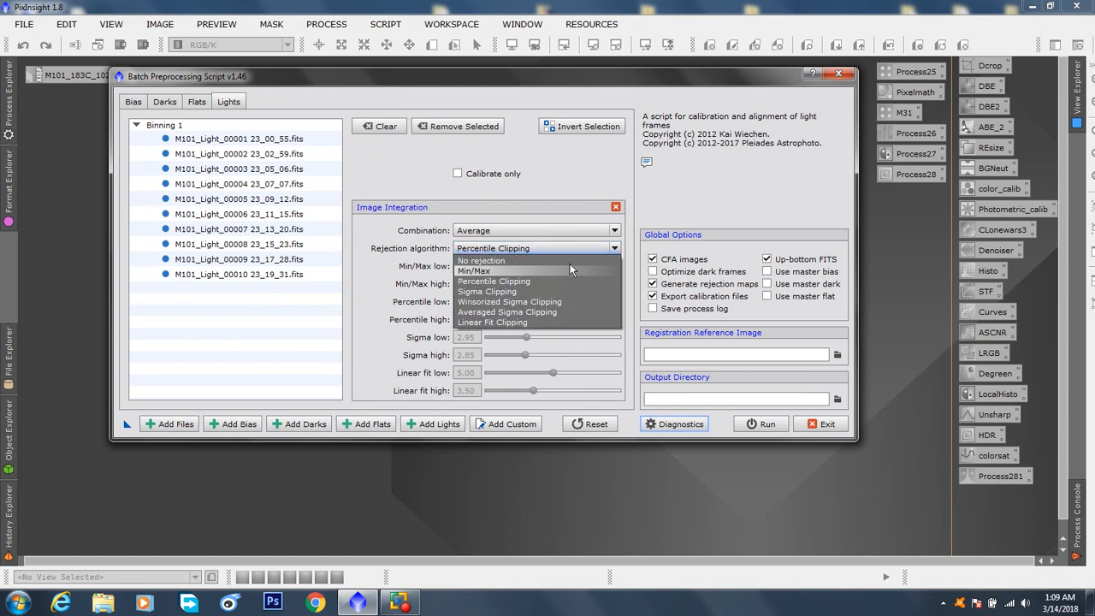
click(521, 291)
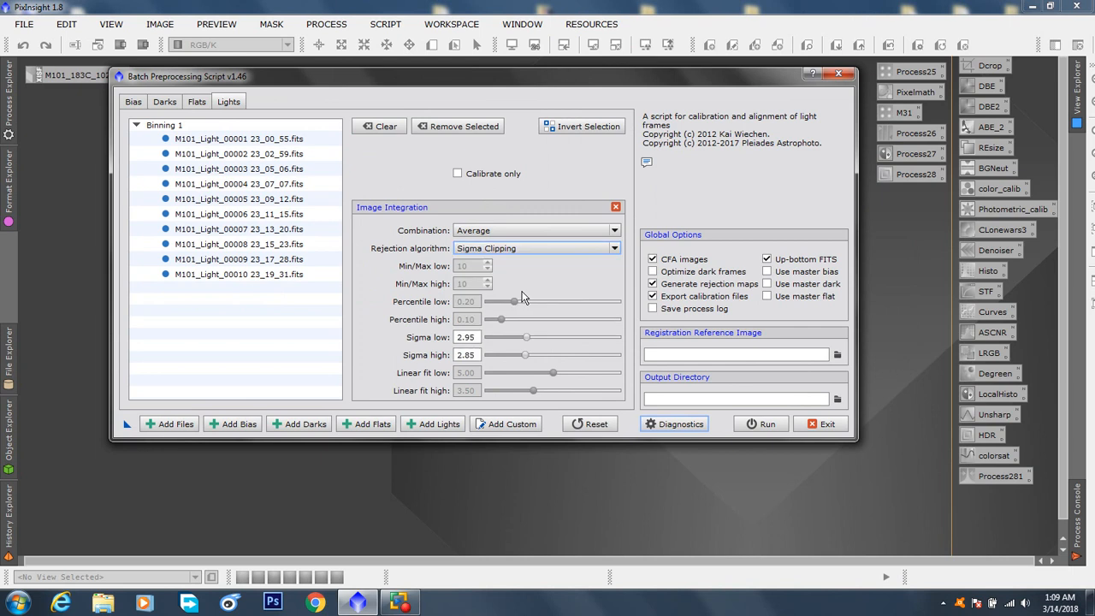
click(613, 250)
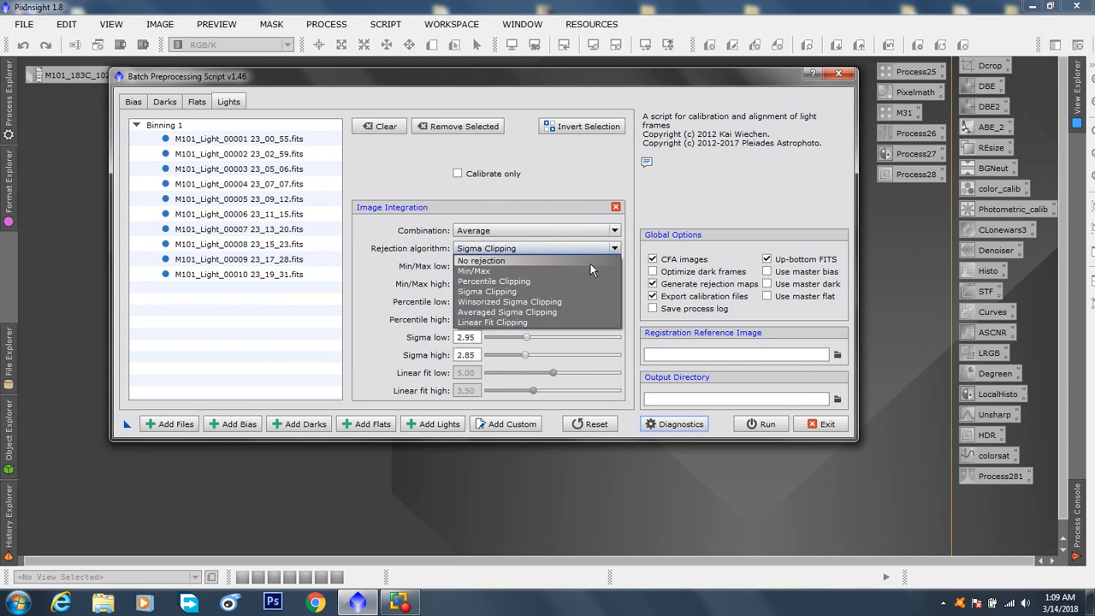
click(550, 301)
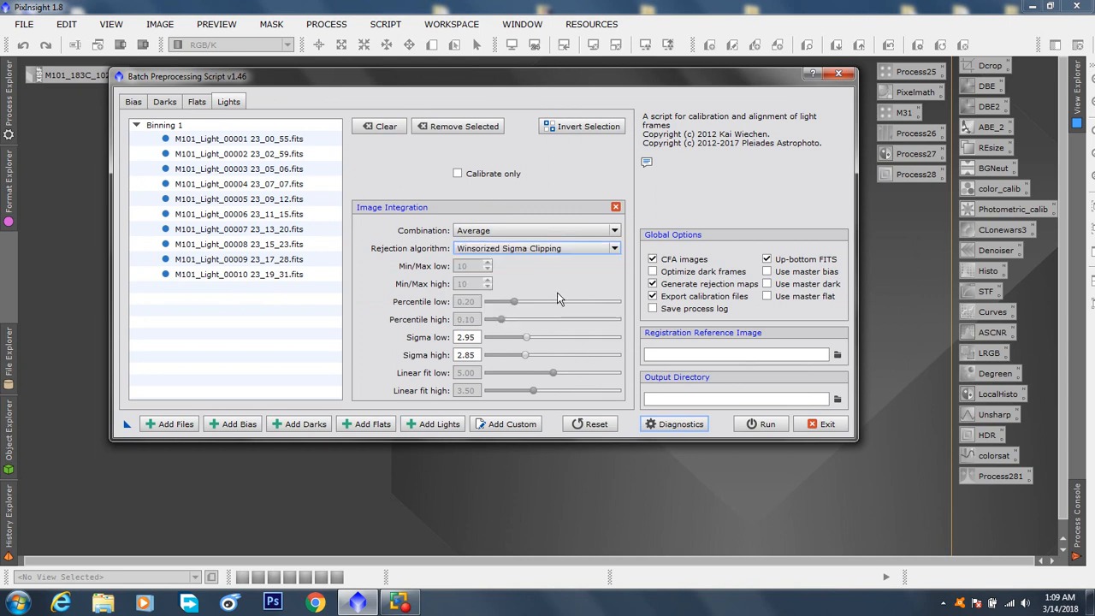
Set the rejection algorithm for integrating the light frames to Sigma Clipping
click(614, 250)
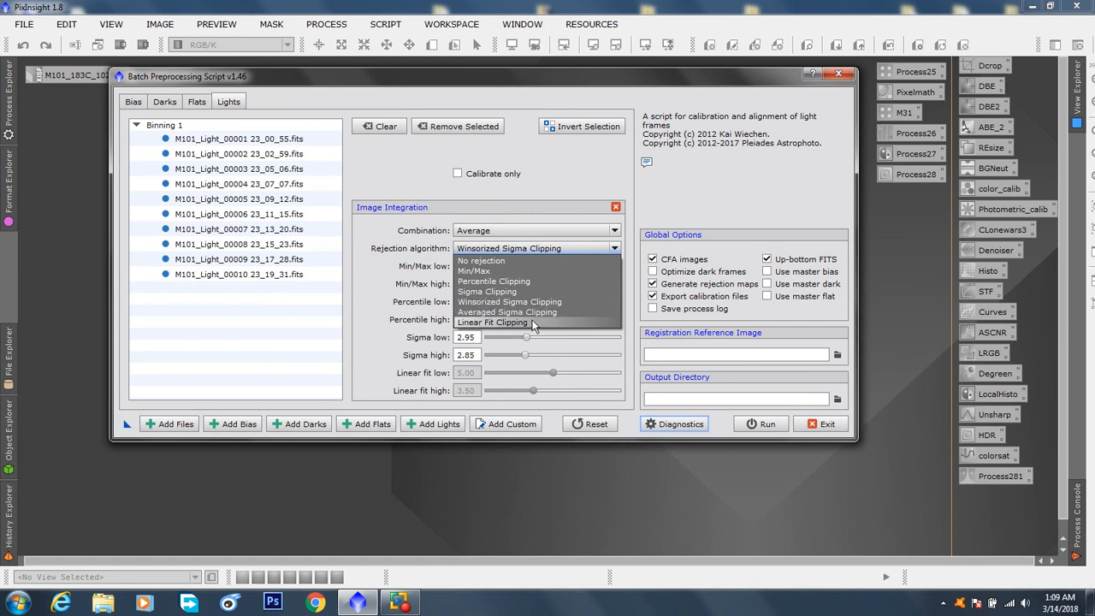
click(618, 249)
click(618, 249)
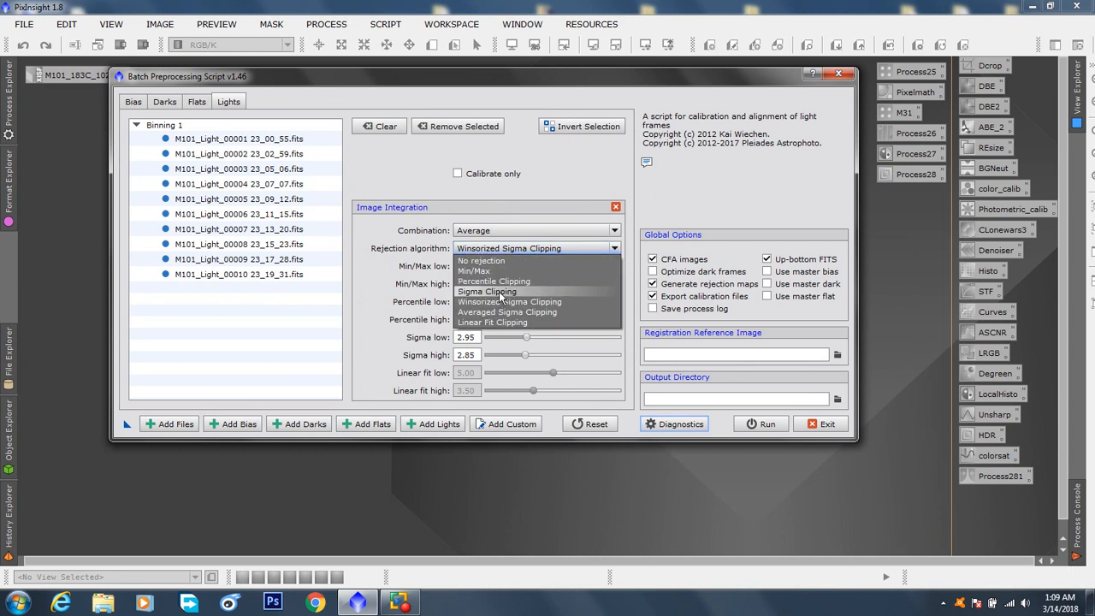
click(501, 292)
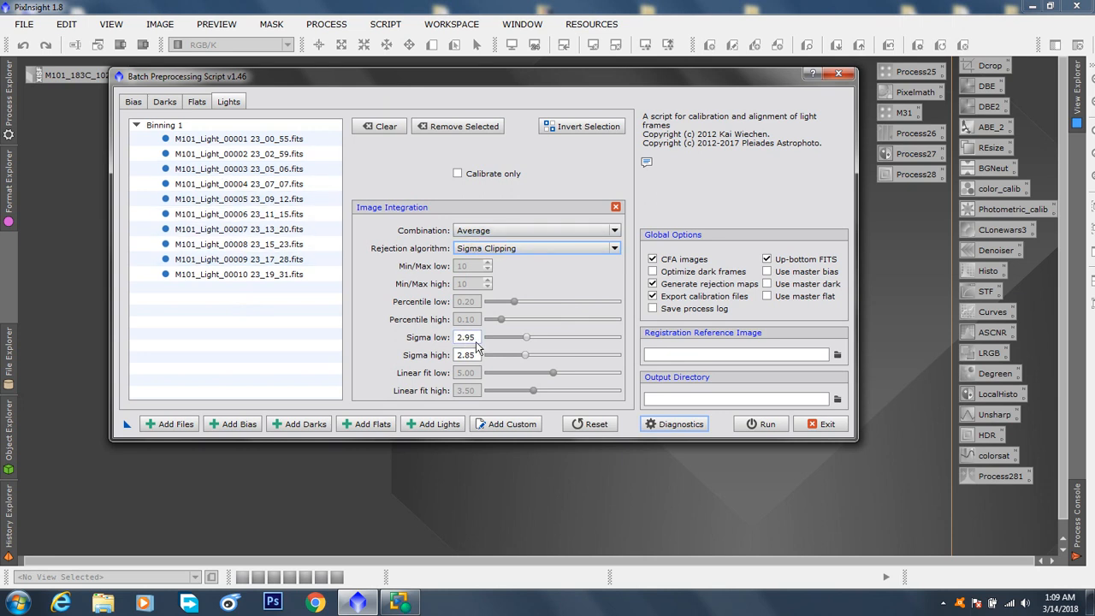
Set both sigma low and sigma high for the light frames' integration to 3.00
drag(479, 339, 450, 342)
key(BackSpace)
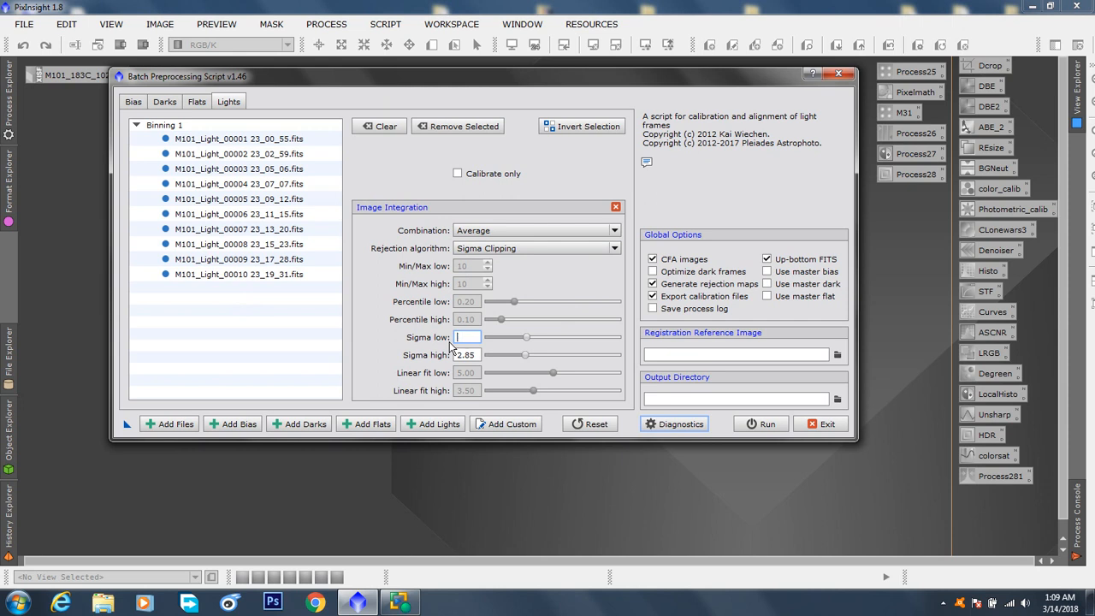
text(3.0000)
key(BackSpace)
key(Return)
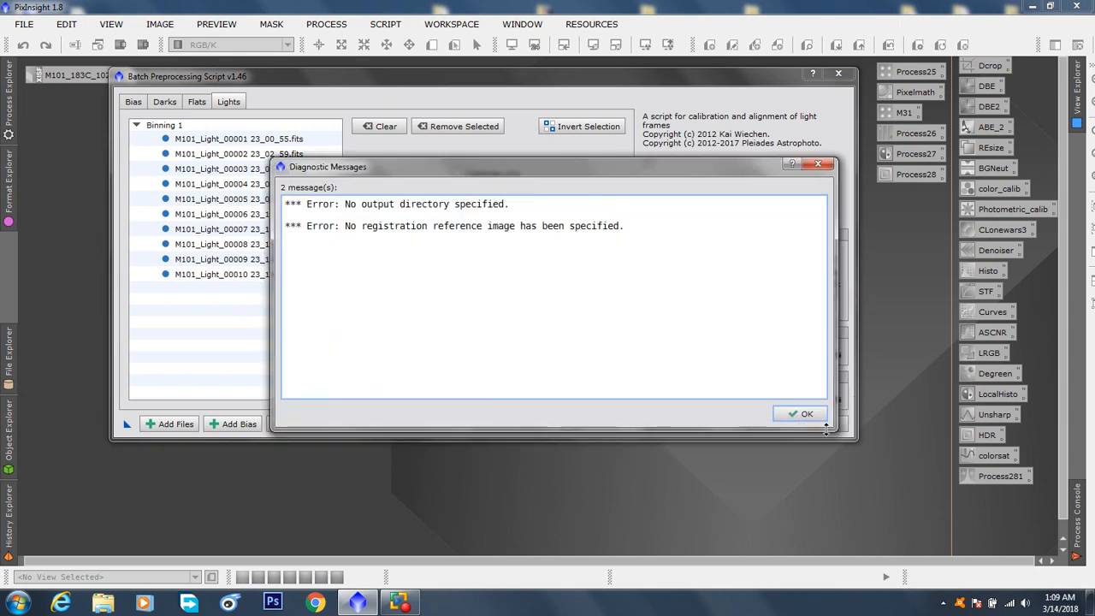
click(818, 163)
drag(476, 358, 455, 359)
text(3.0)
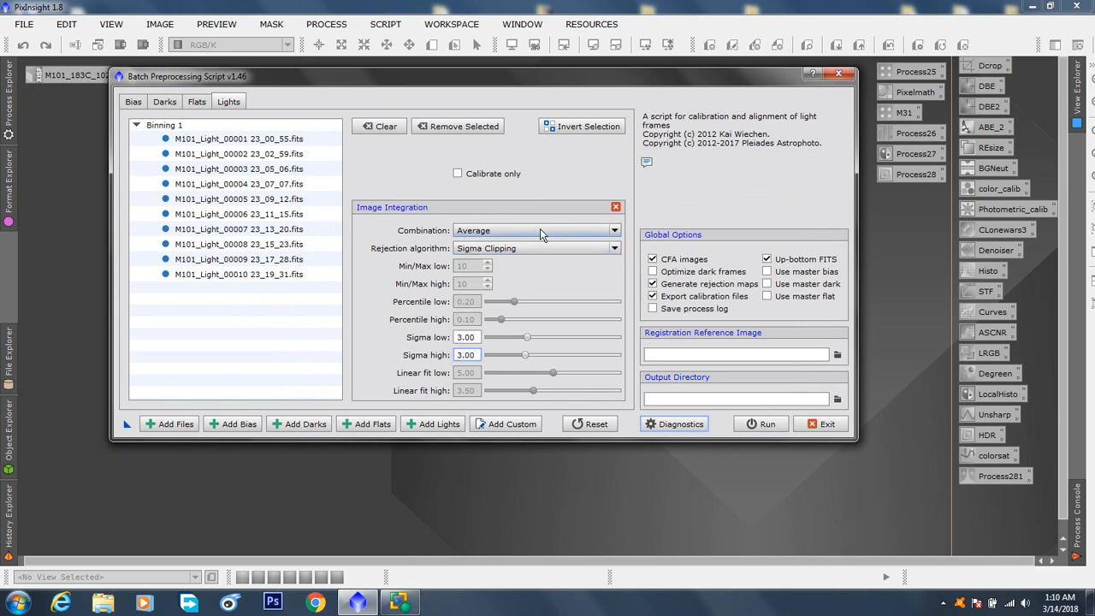
Check the light frames' combination options, try a slightly lower sigma high, and restore sigma high to 3.00
click(616, 231)
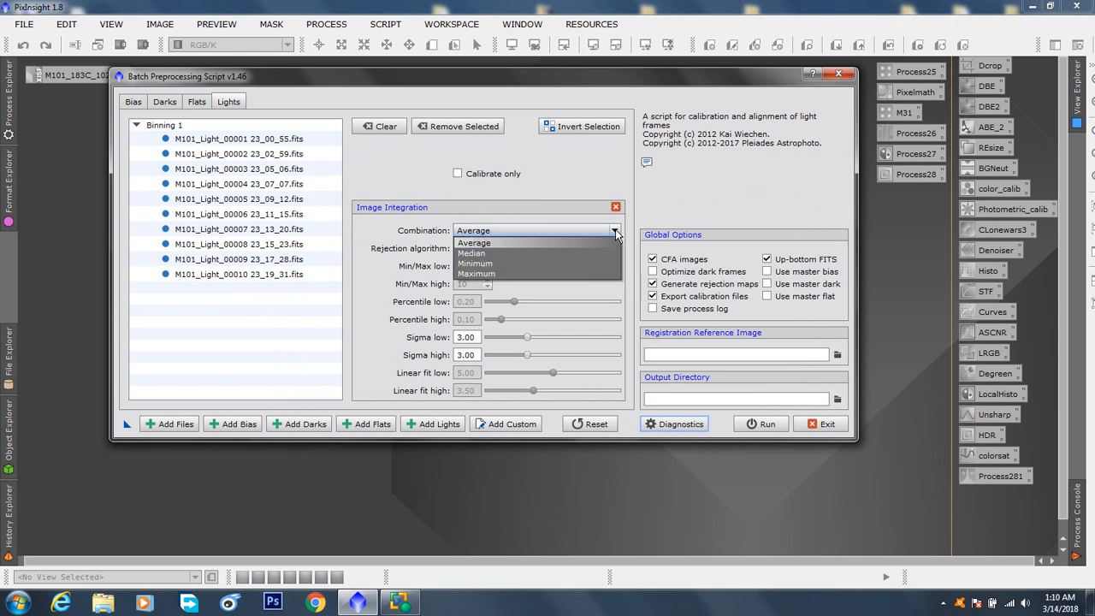
click(615, 231)
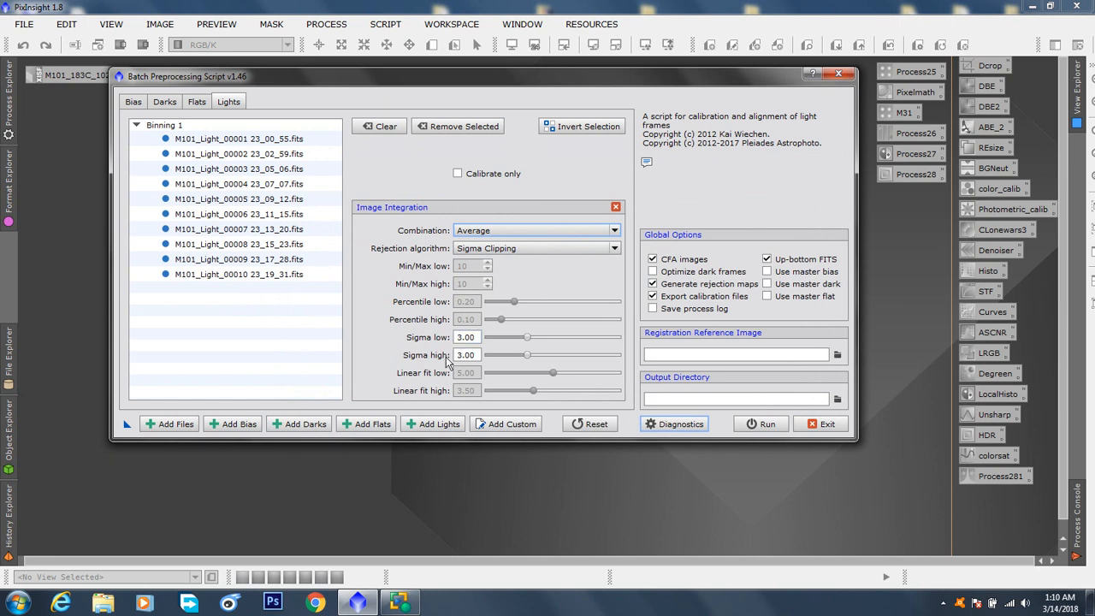
click(528, 357)
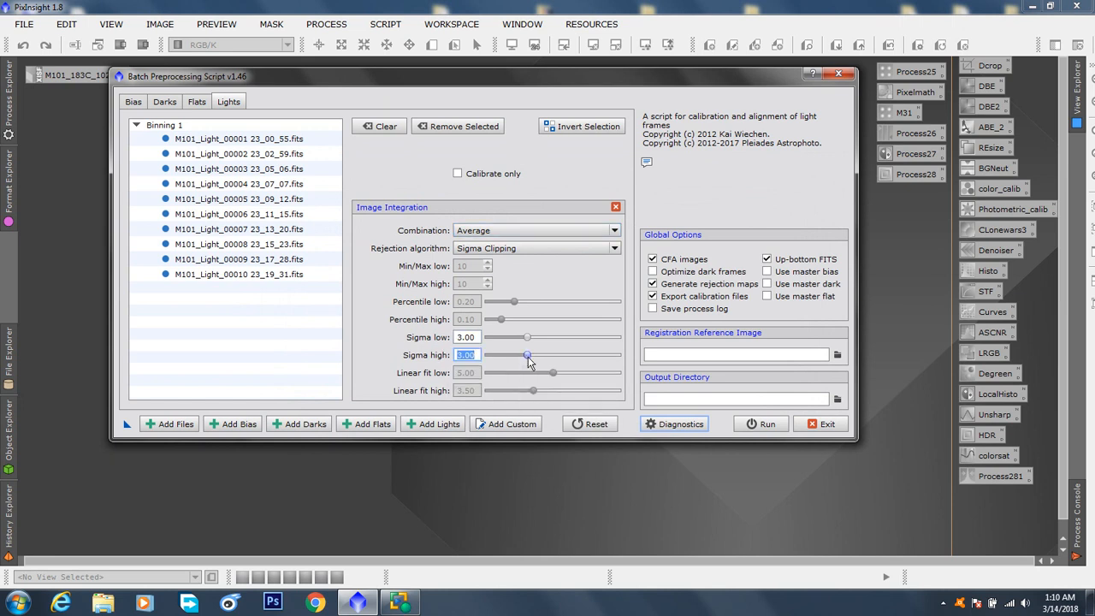
drag(528, 356, 524, 357)
drag(478, 360, 459, 358)
text(3.00)
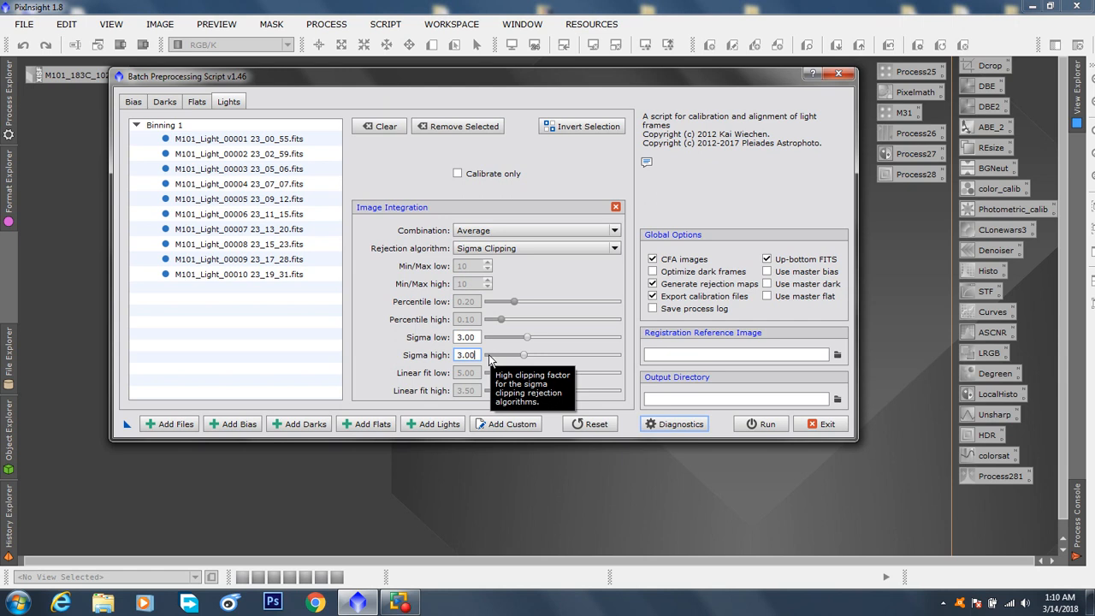
Set the light frames' sigma low to 3.25 and sigma high to 2.80
mouse_move(528, 336)
mouse_down()
mouse_move(546, 342)
mouse_move(532, 338)
mouse_up()
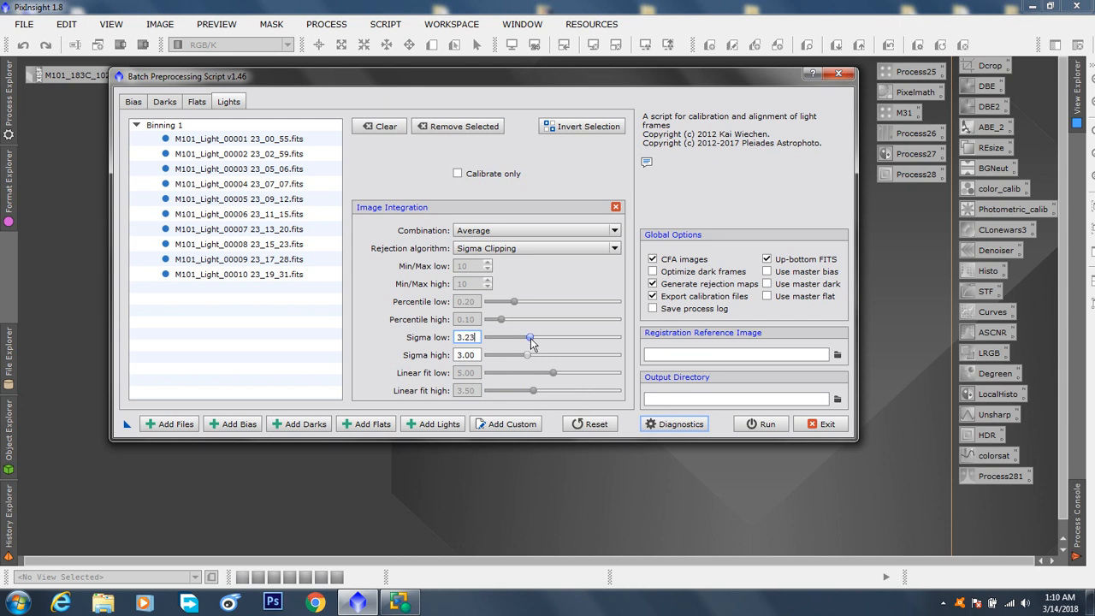
drag(470, 338, 479, 339)
text(5)
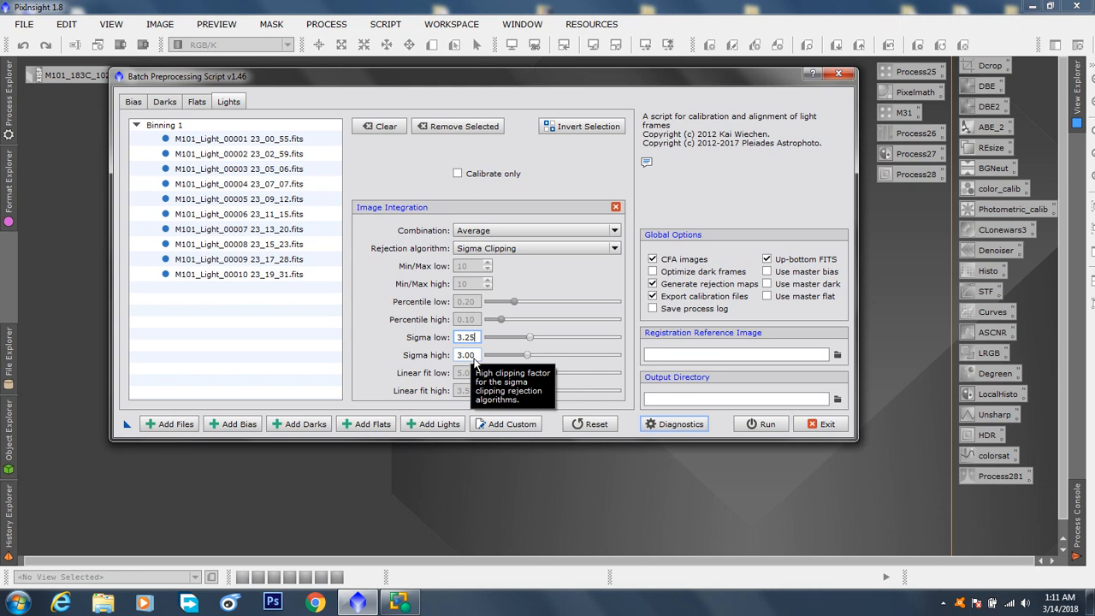
double_click(474, 359)
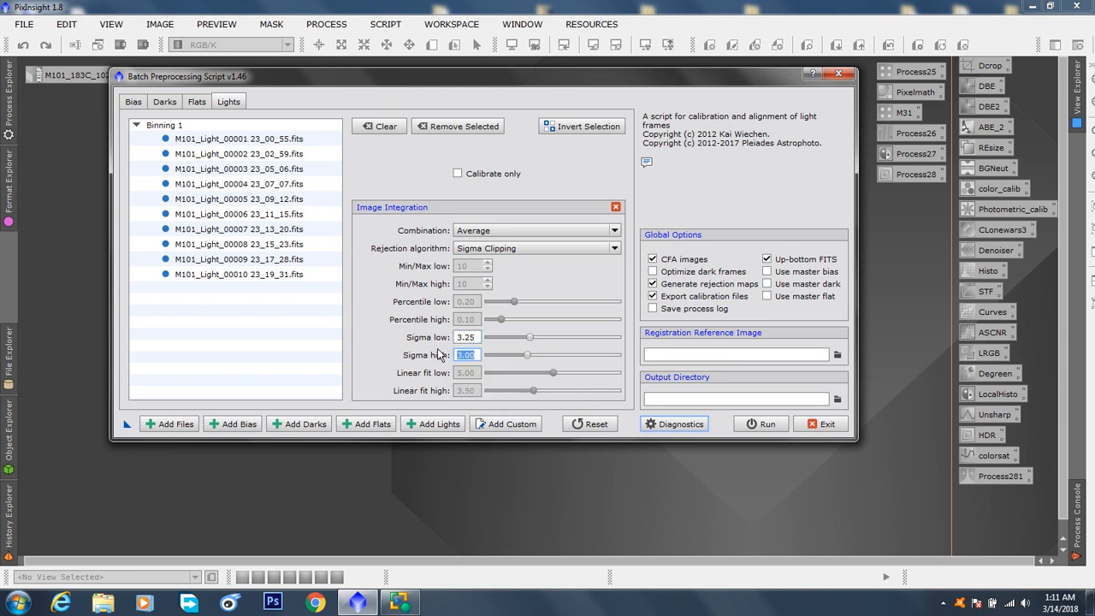
text(2.)
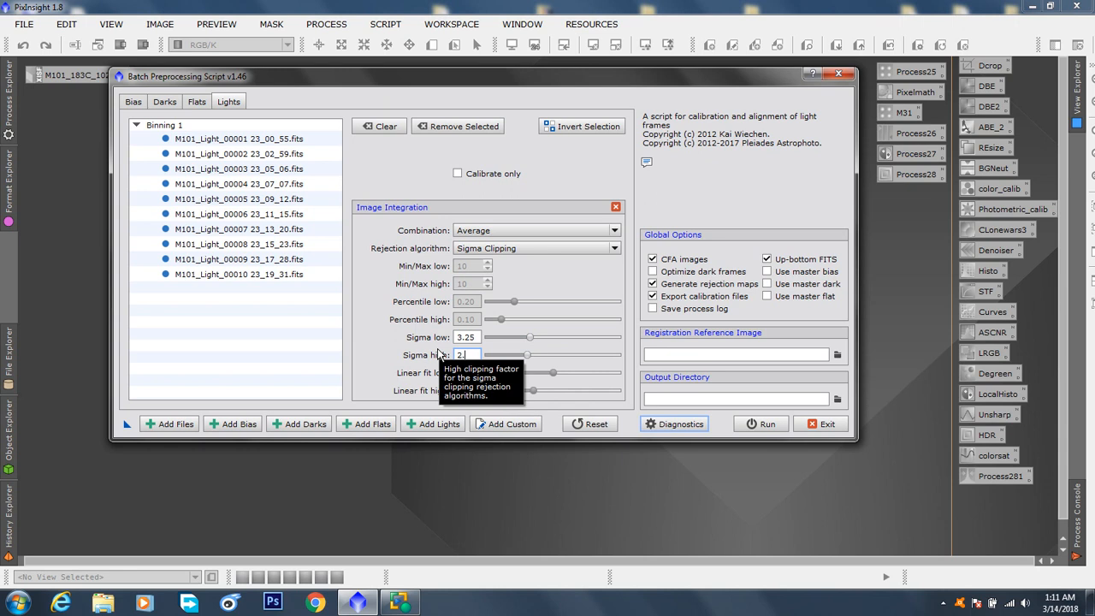
text(80)
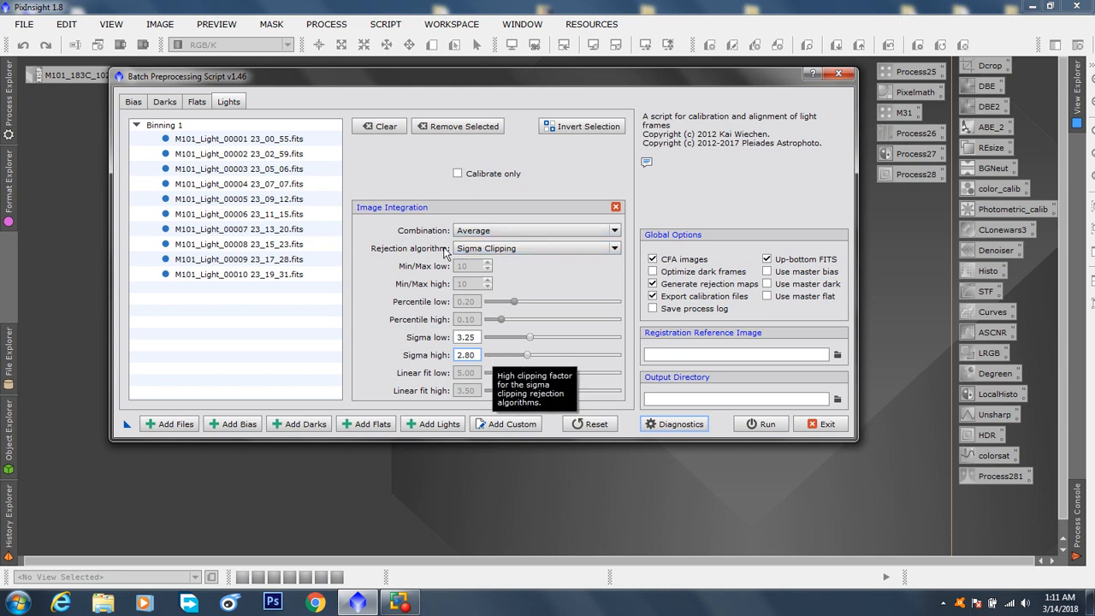
Review the rejection algorithm and sigma settings of the flat, dark and bias frames, and return to the light frames
click(197, 102)
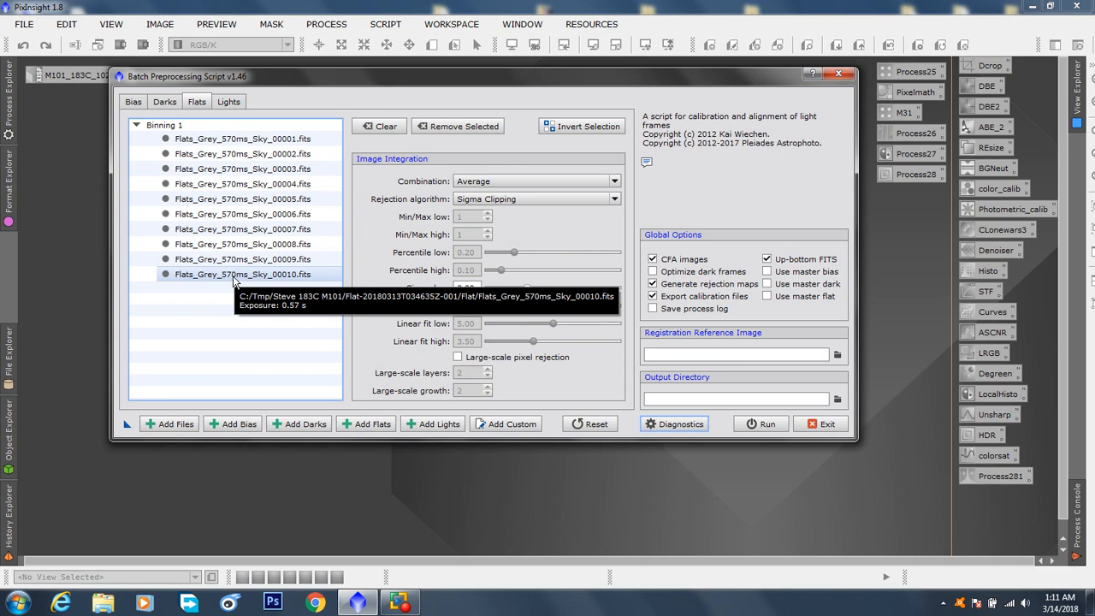
click(165, 103)
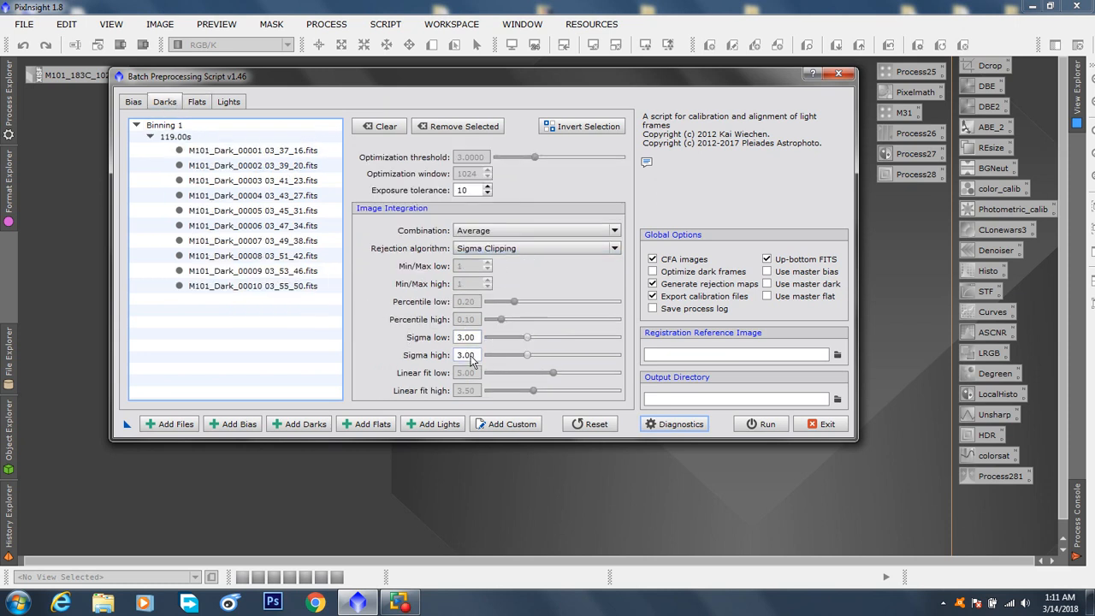
click(133, 102)
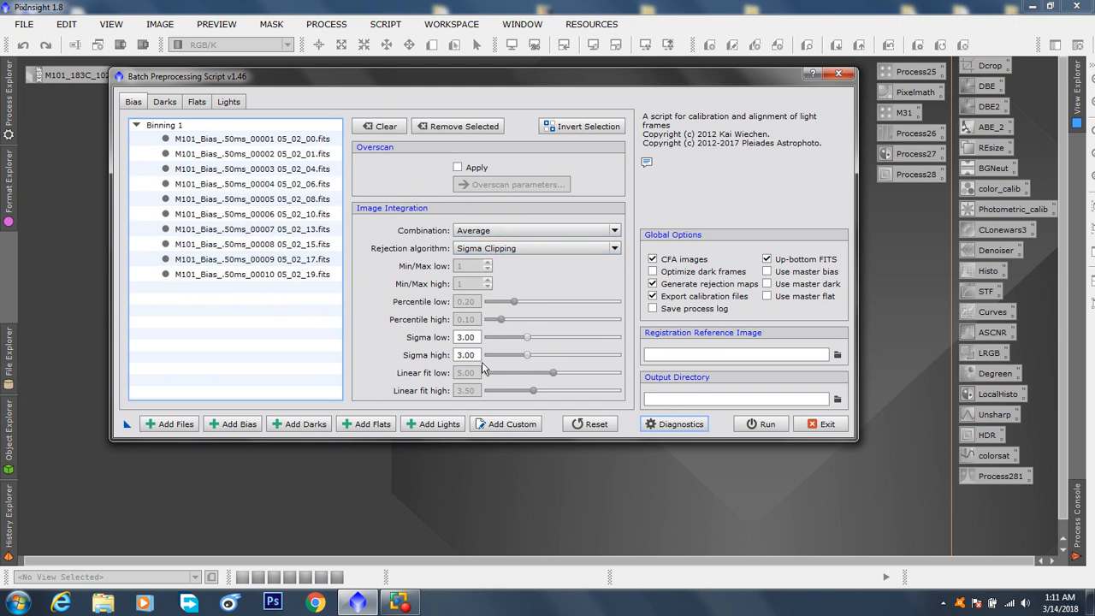
click(165, 104)
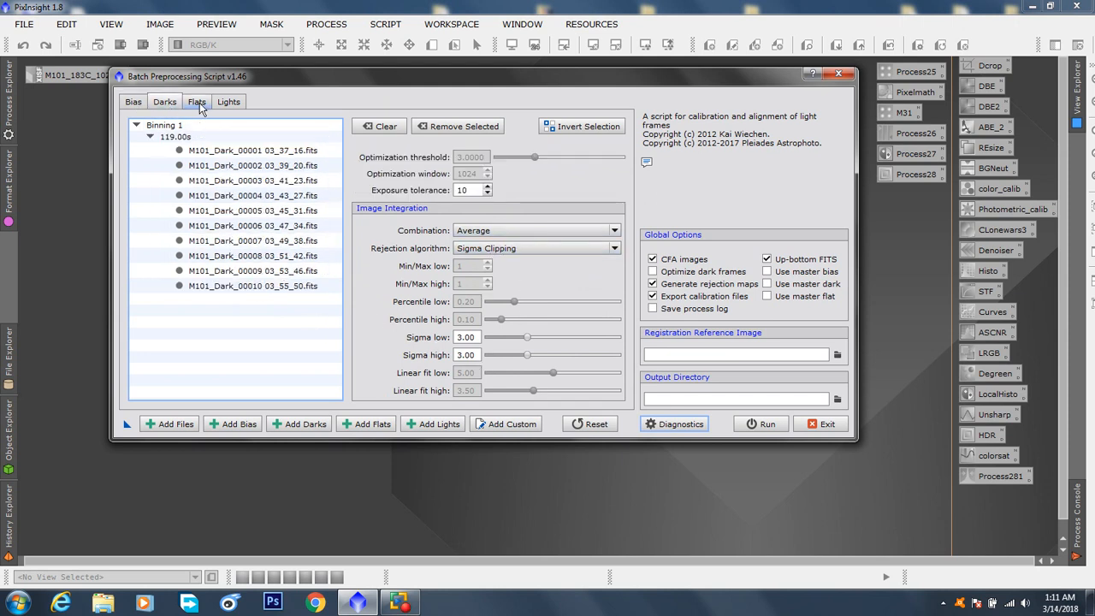
click(200, 106)
click(241, 104)
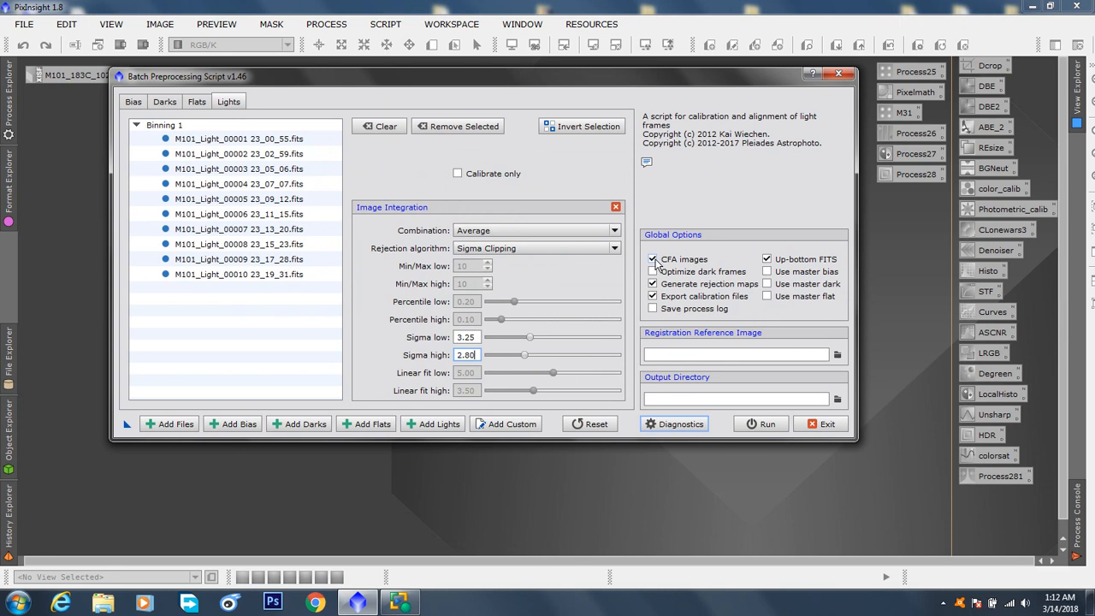
Try switching the global CFA images option off, and turn it back on
mouse_move(660, 264)
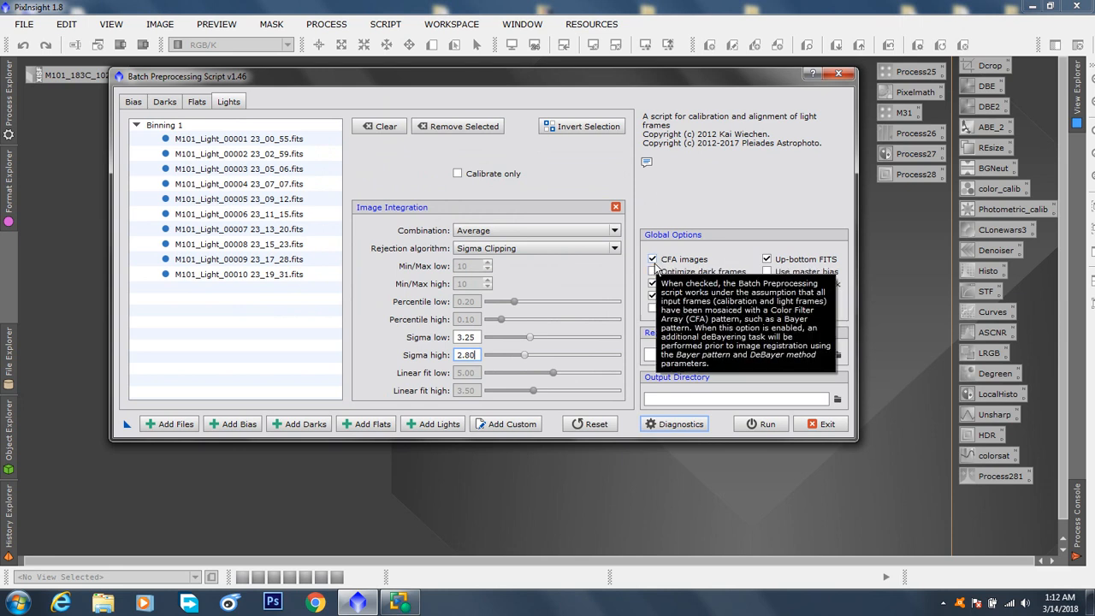
click(653, 260)
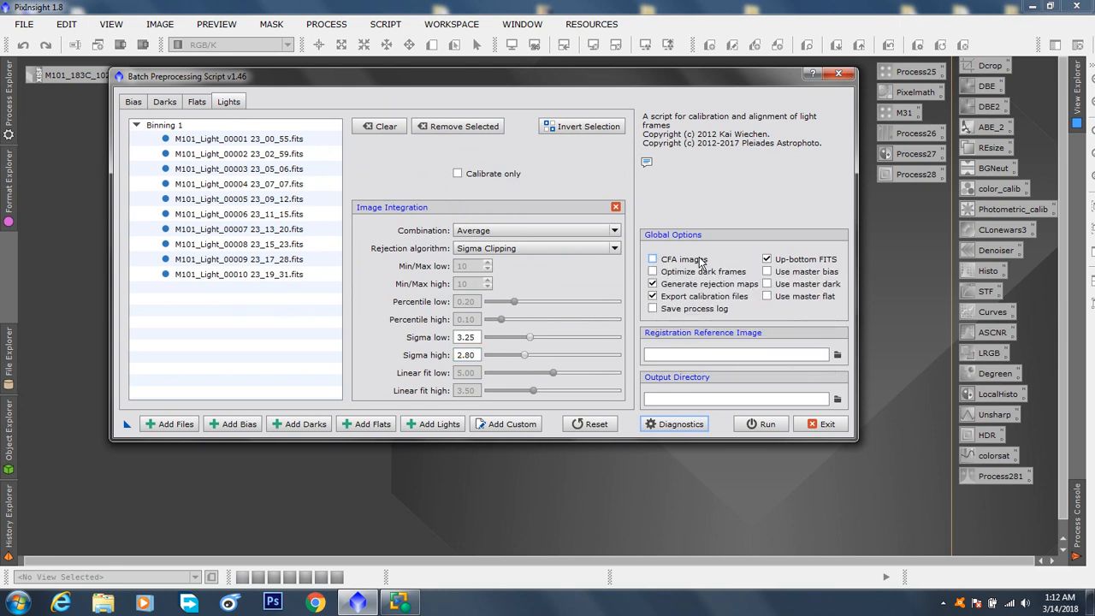
mouse_move(702, 263)
click(652, 259)
click(653, 259)
click(653, 260)
mouse_move(695, 266)
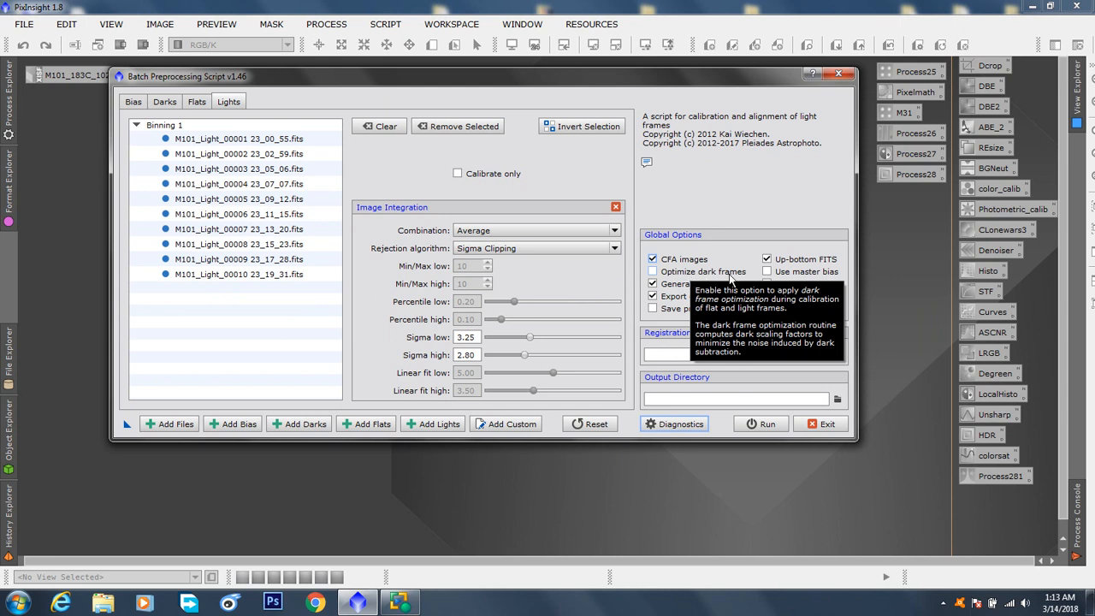
Show the dark frames' settings, try enabling Optimize dark frames, and turn that option off again
click(305, 425)
click(842, 496)
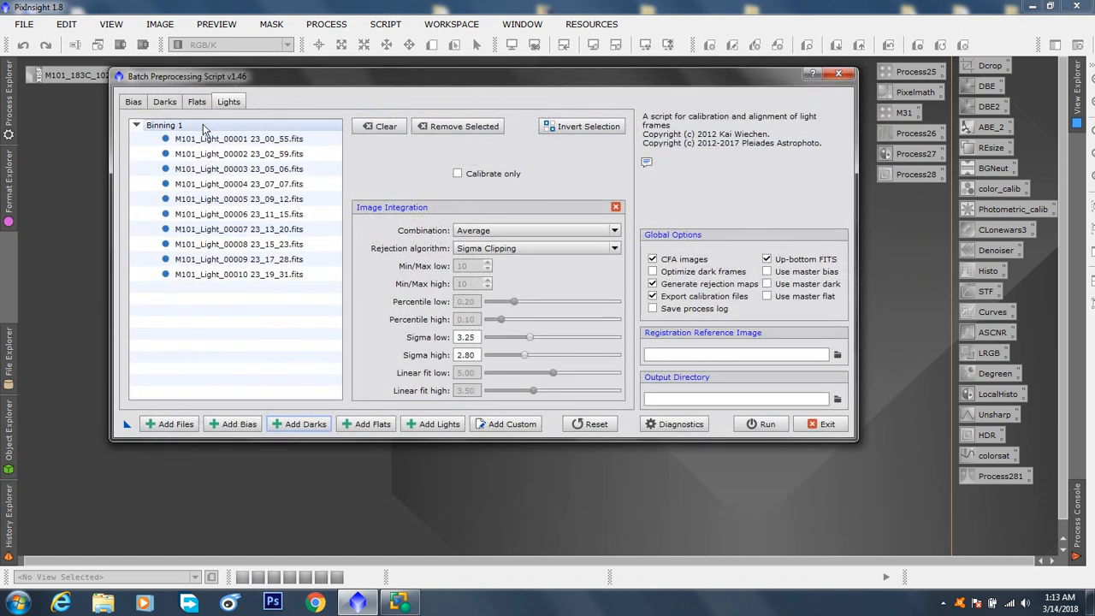
click(164, 102)
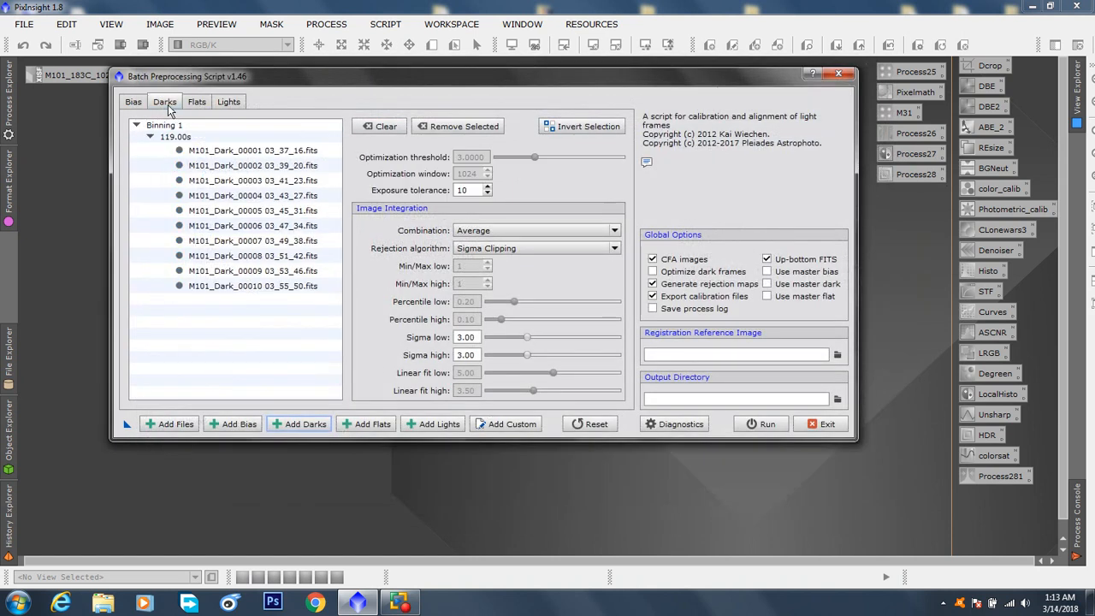
click(654, 272)
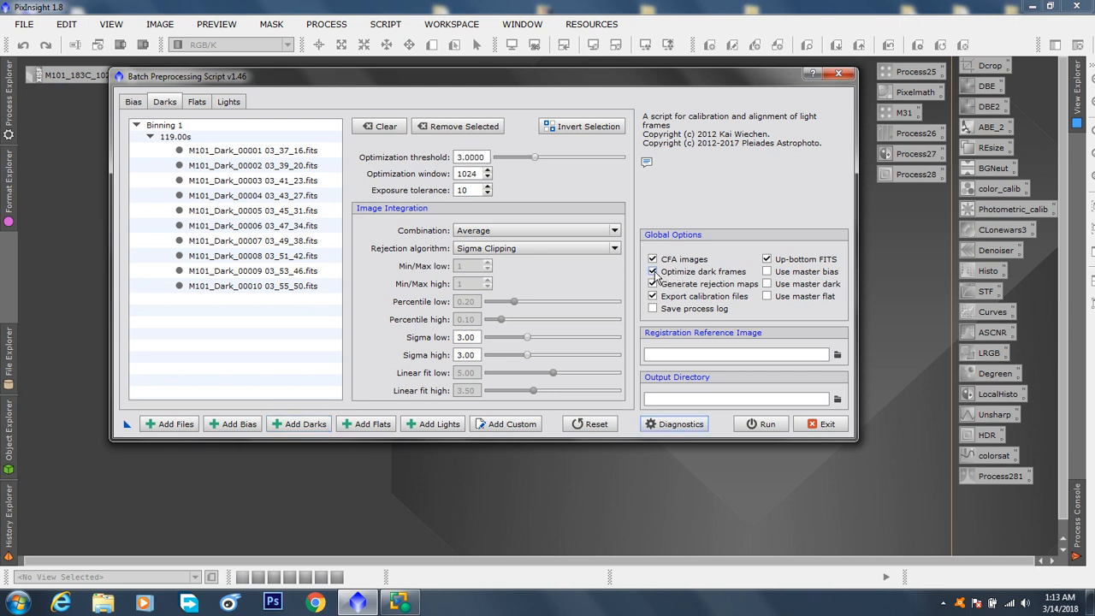
click(654, 272)
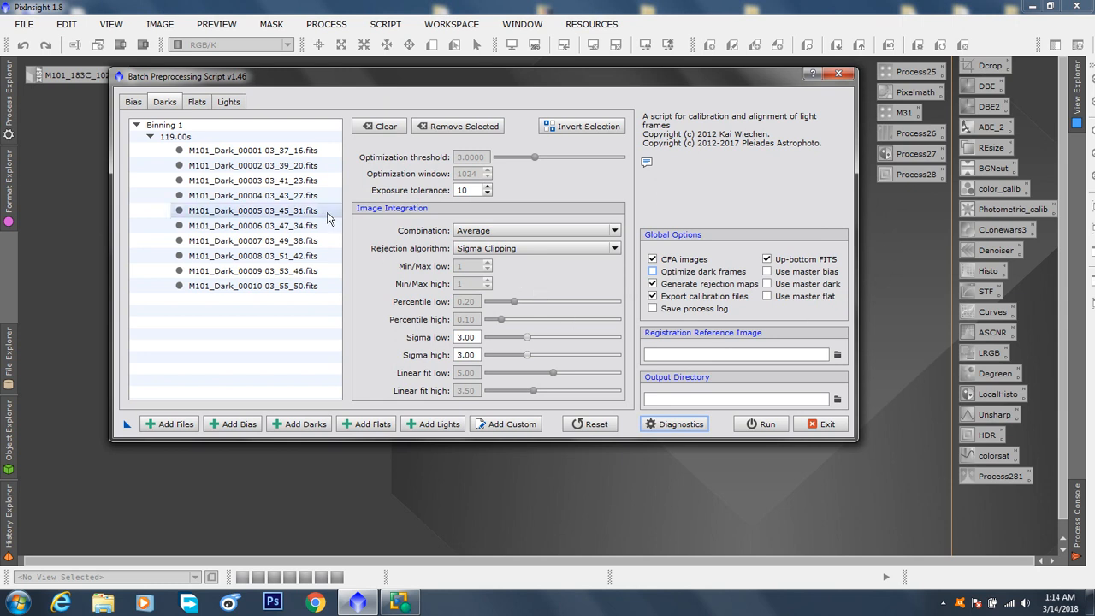
Set the light frame M101_Light_00003 23_05_06.fits as the registration reference image
click(226, 102)
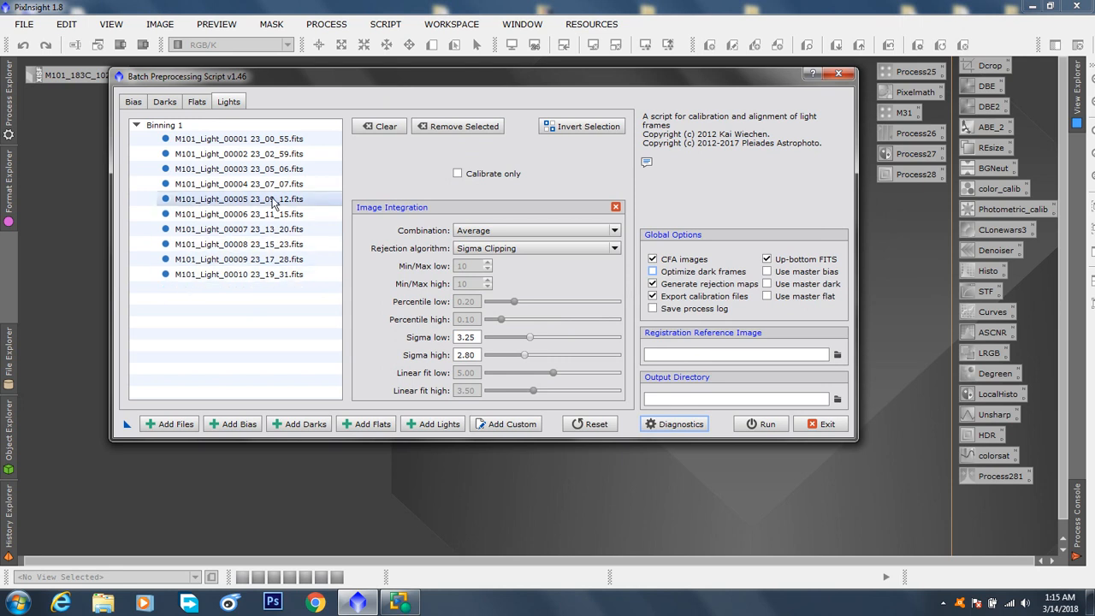
click(253, 171)
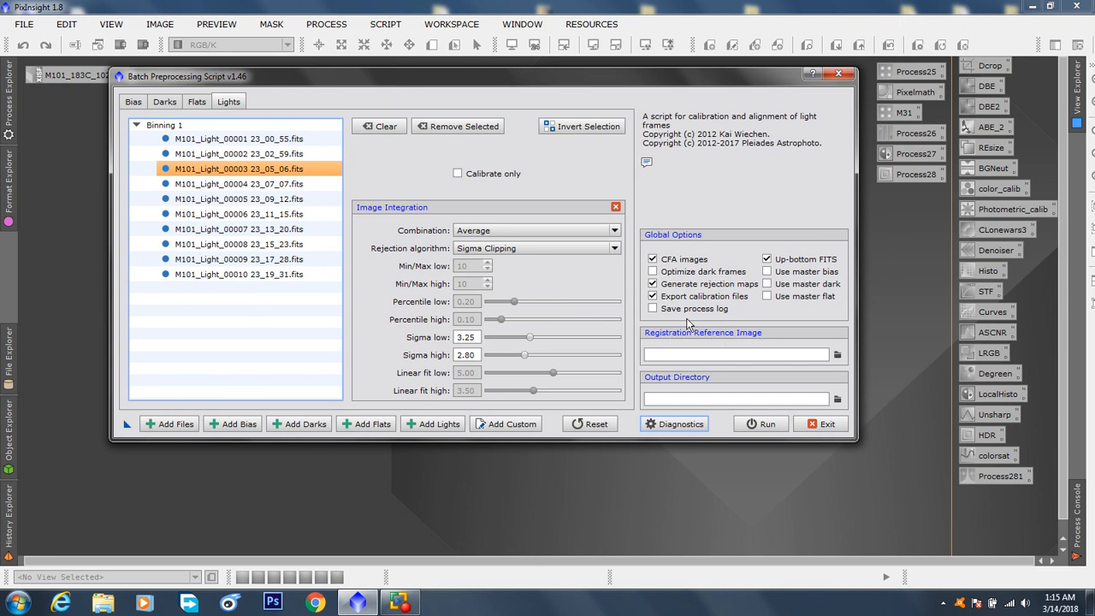
double_click(215, 170)
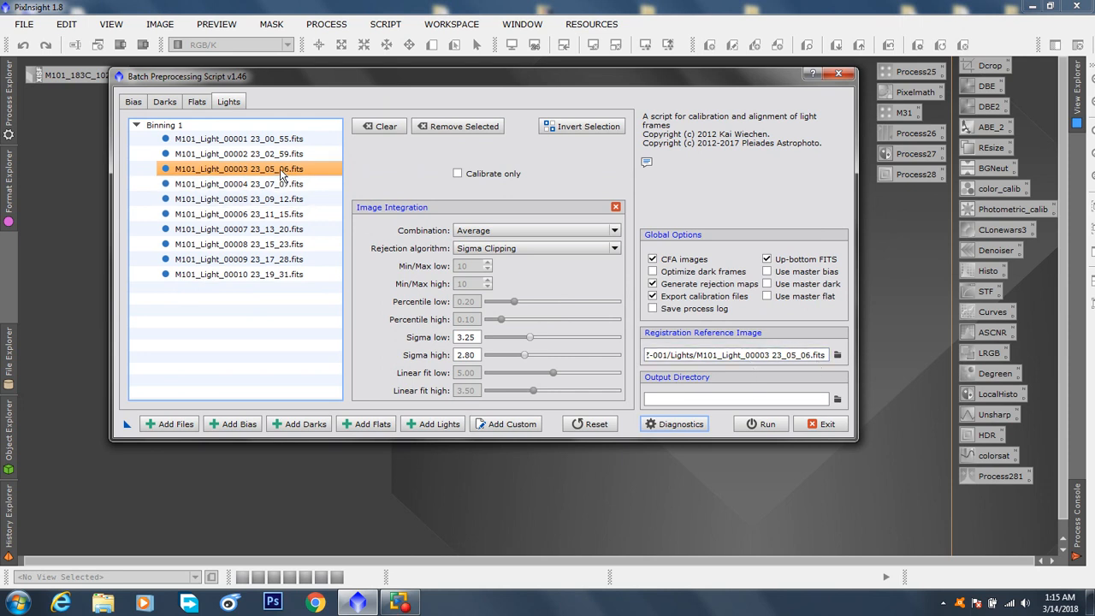
mouse_move(280, 168)
mouse_move(228, 169)
Set the output directory to the calibration M101 folder inside Steve 183C M101
click(838, 403)
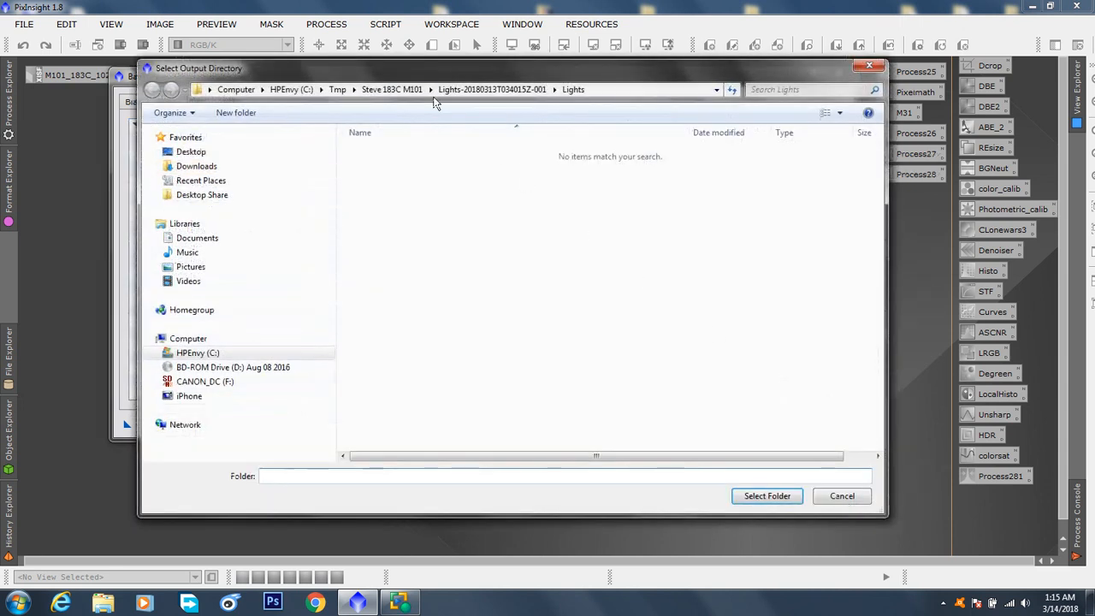
click(380, 91)
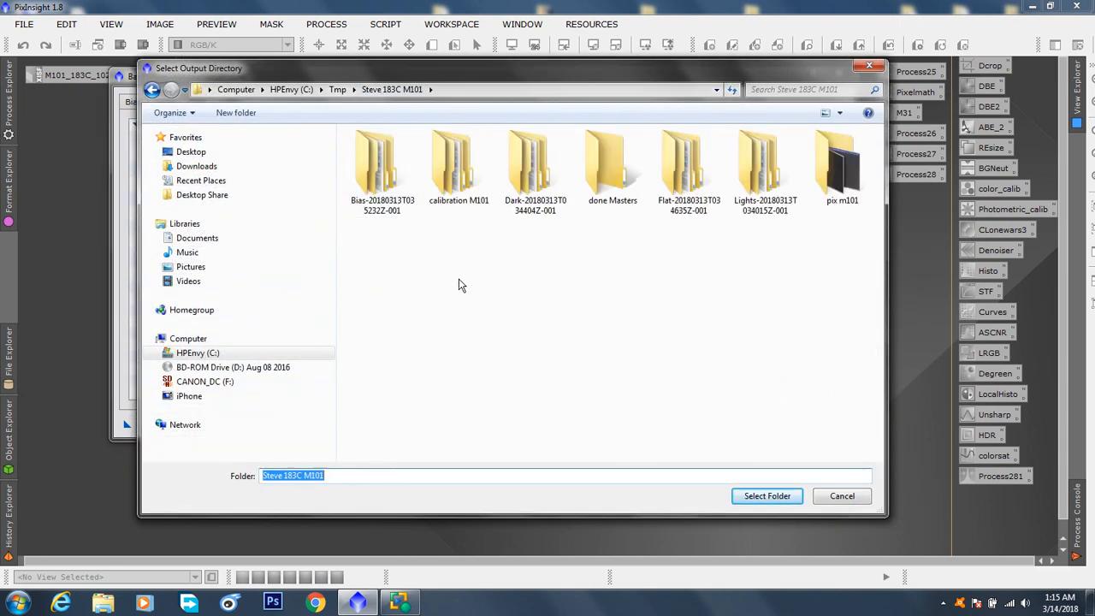
click(451, 173)
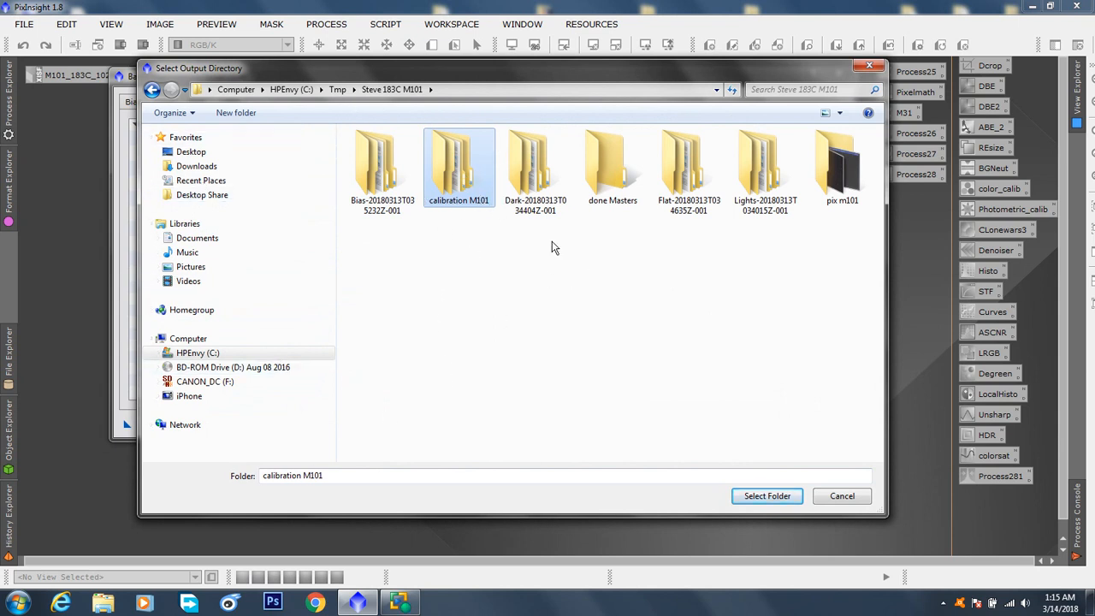
click(772, 498)
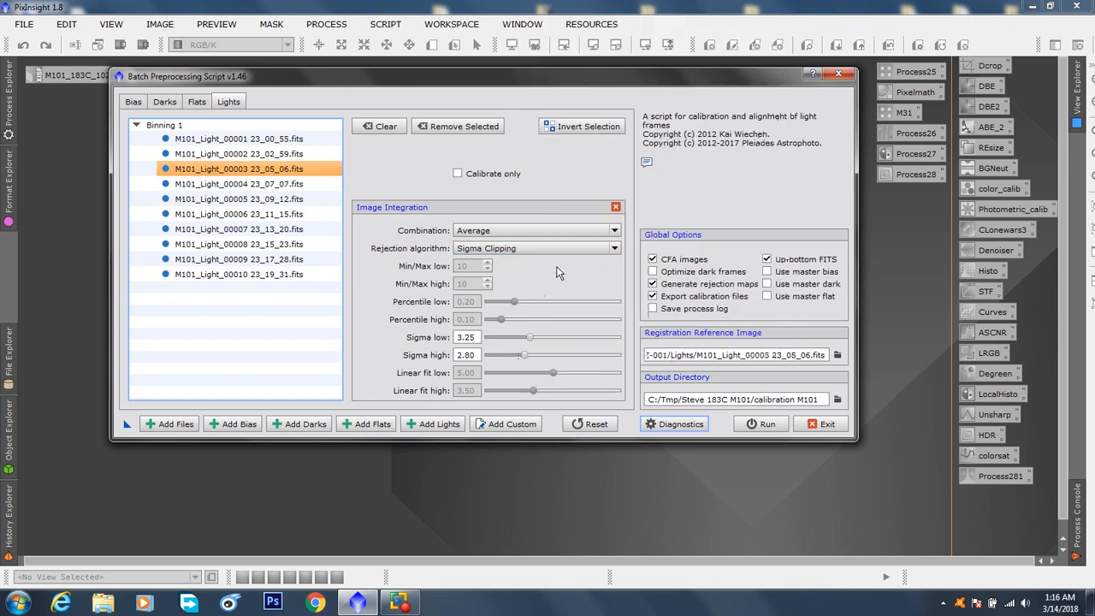
Run the script's diagnostics, dismiss the report, and start the batch preprocessing
click(682, 425)
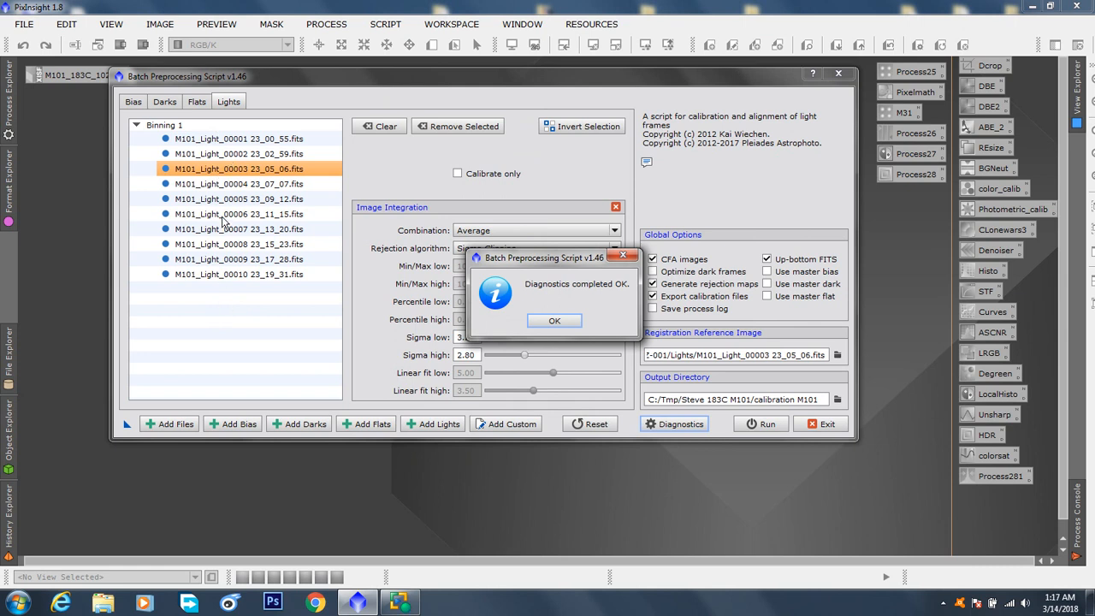
drag(555, 259, 486, 145)
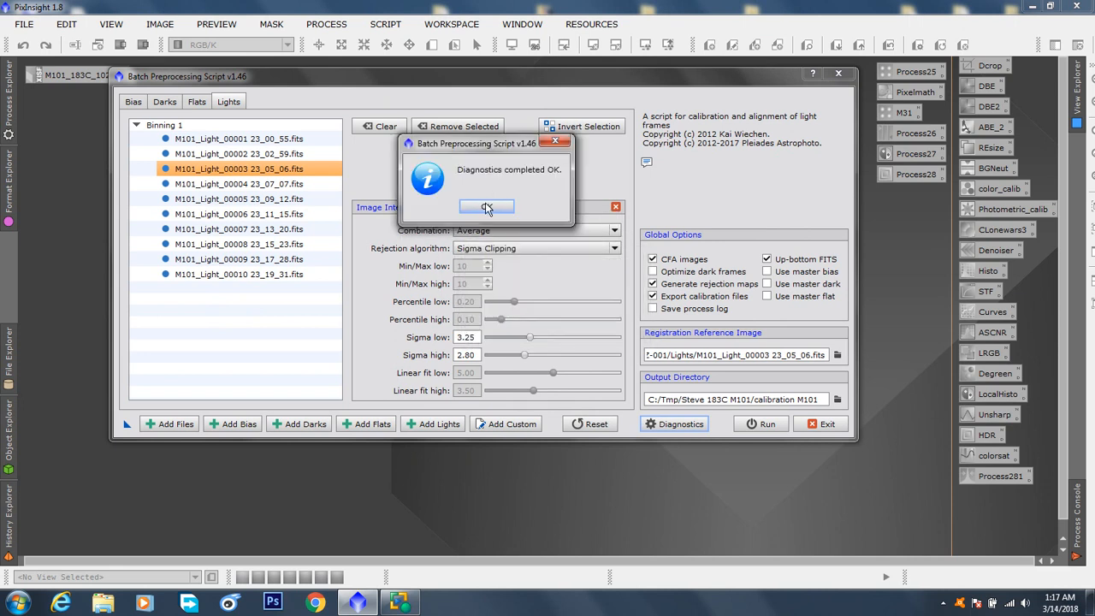
click(485, 208)
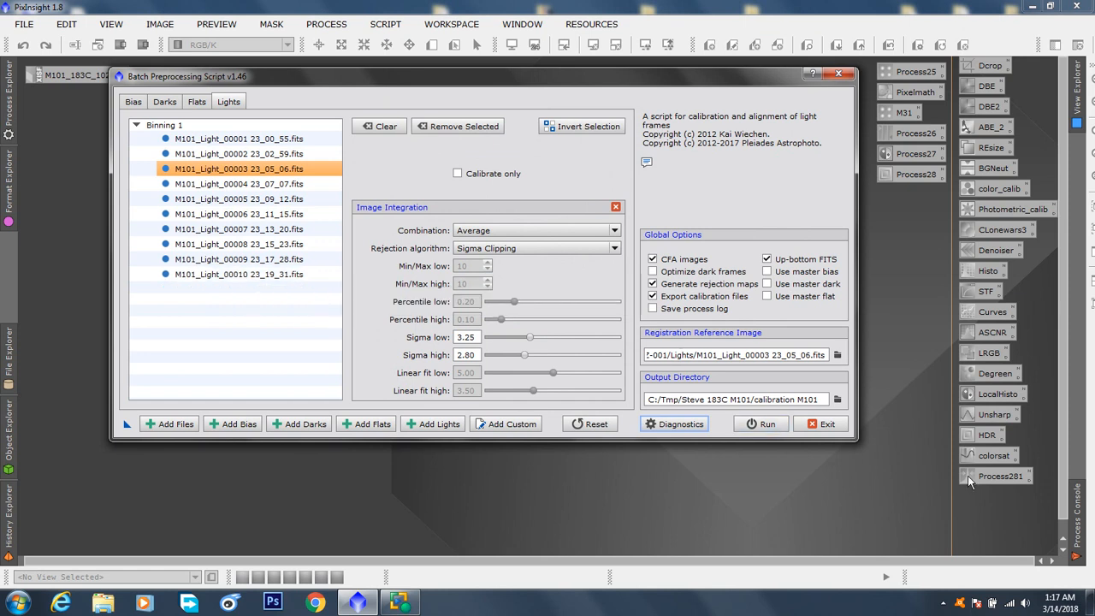
click(771, 427)
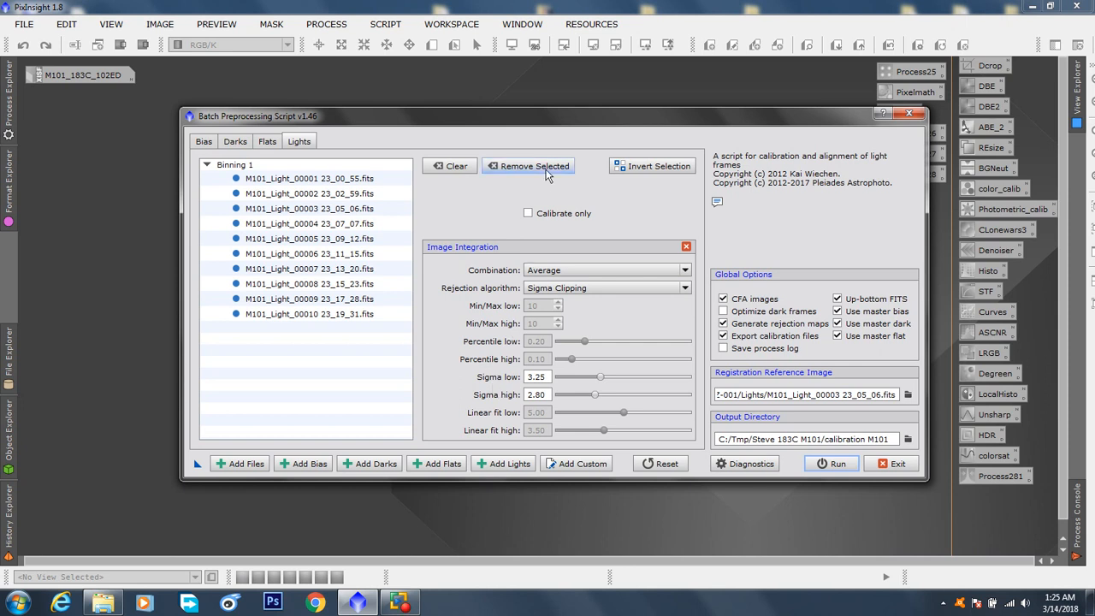
Exit the Batch Preprocessing Script and confirm leaving it
drag(561, 116, 454, 120)
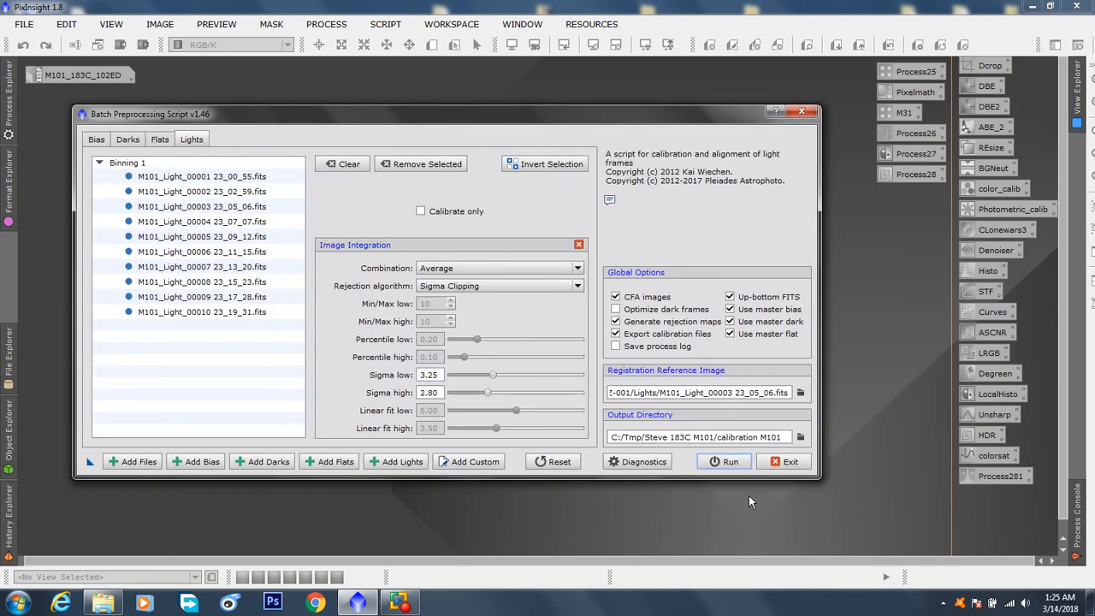
click(795, 462)
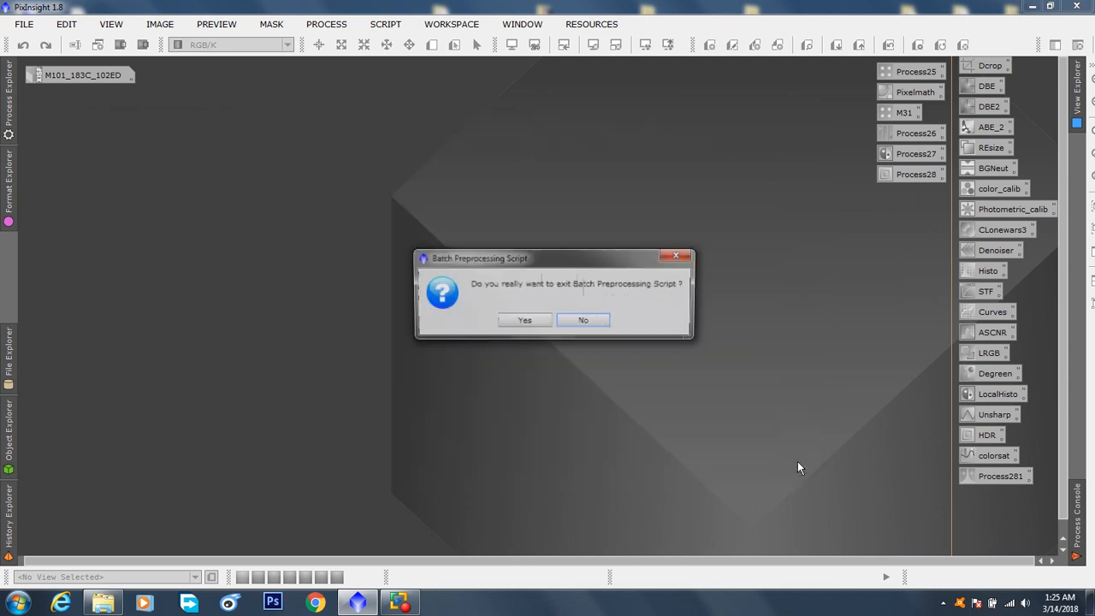
click(524, 322)
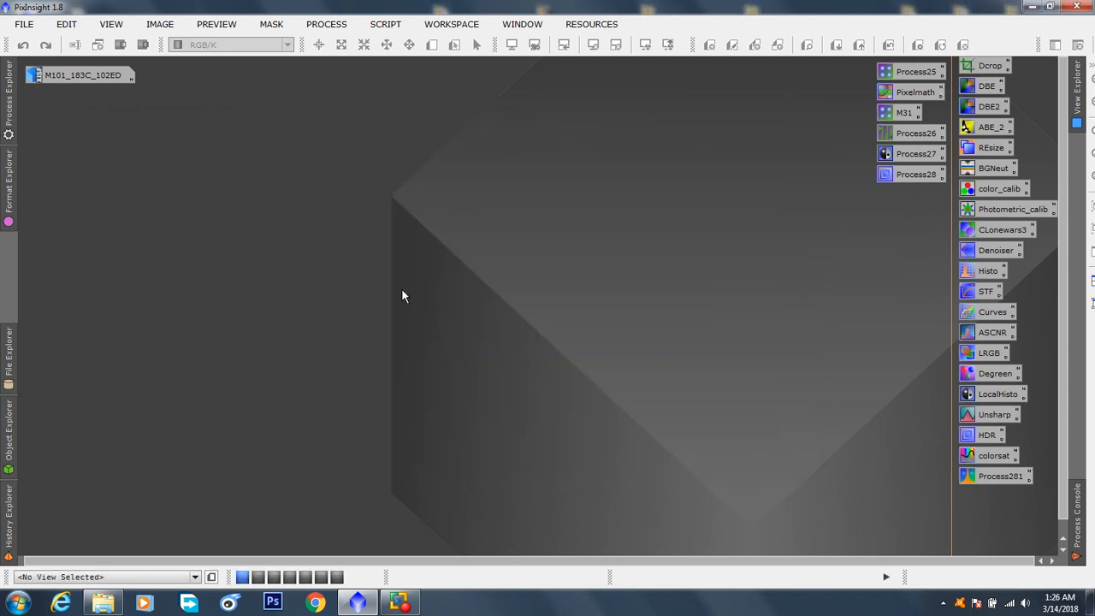
Start opening an image file and browse to the master folder in C:\Tmp\Steve 183C M101\calibration M101
double_click(457, 230)
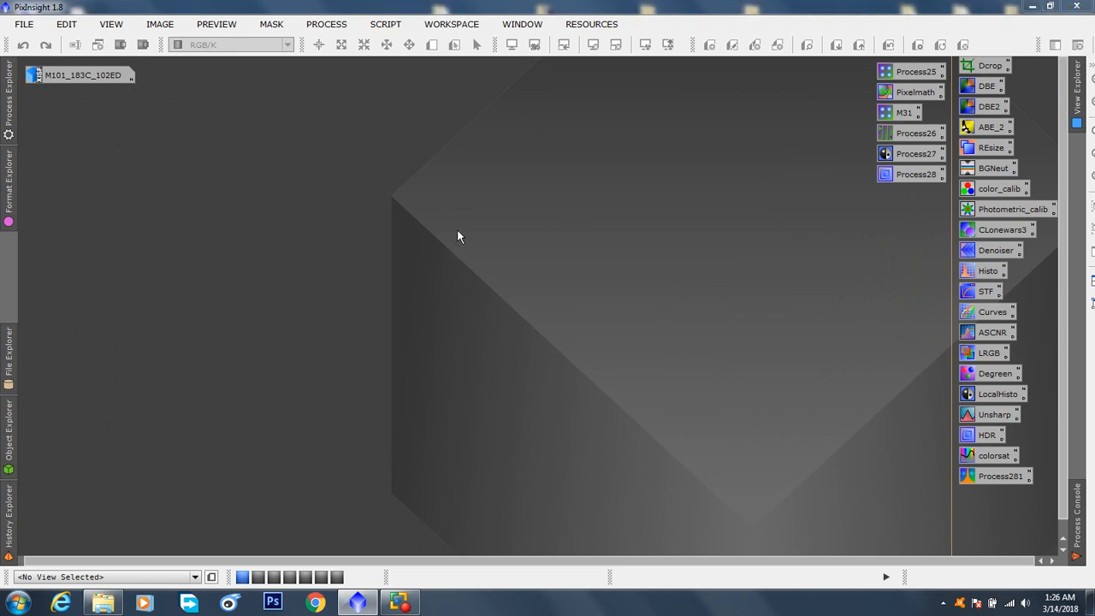
drag(466, 77, 434, 92)
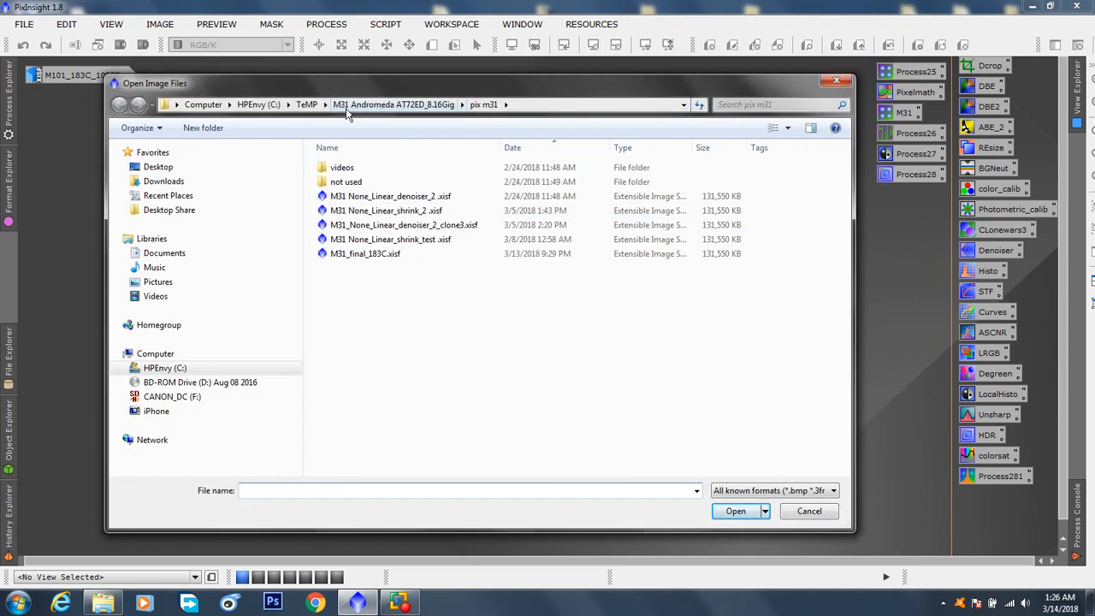
click(306, 104)
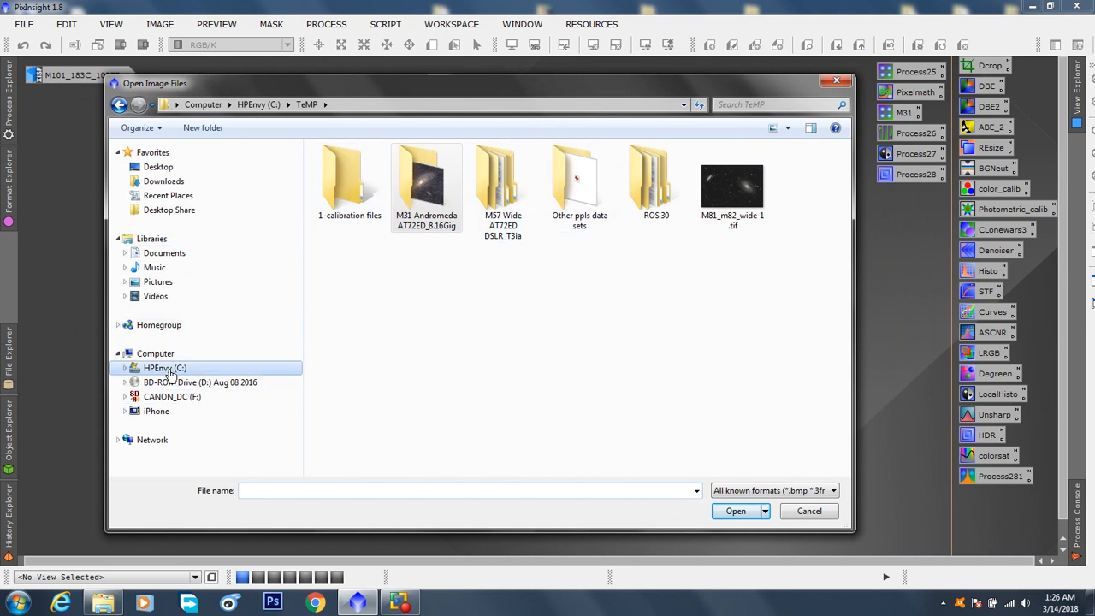
click(146, 369)
double_click(338, 370)
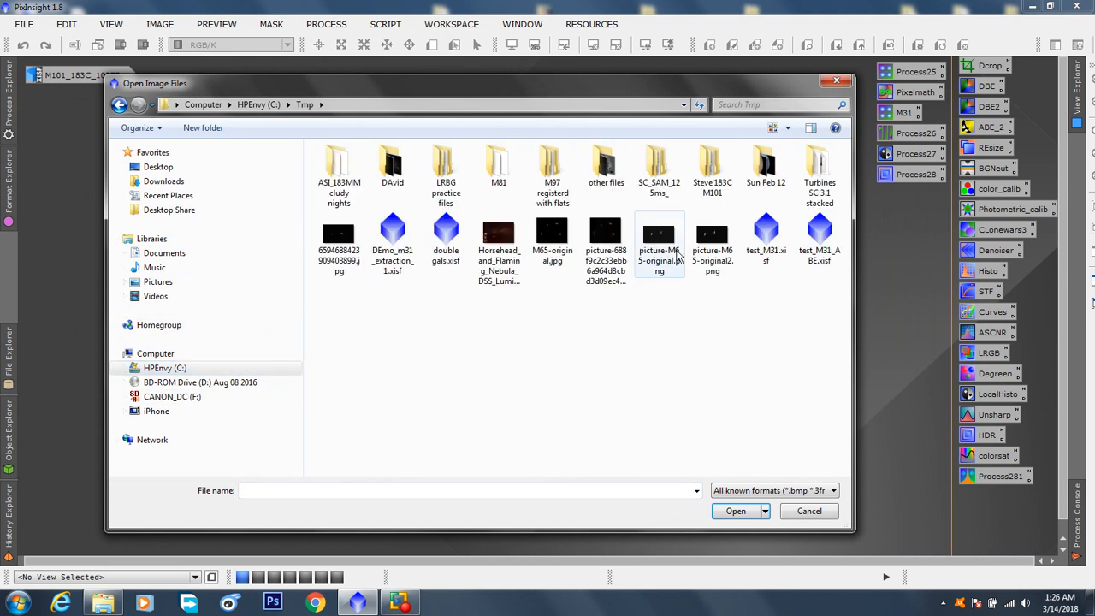
double_click(710, 175)
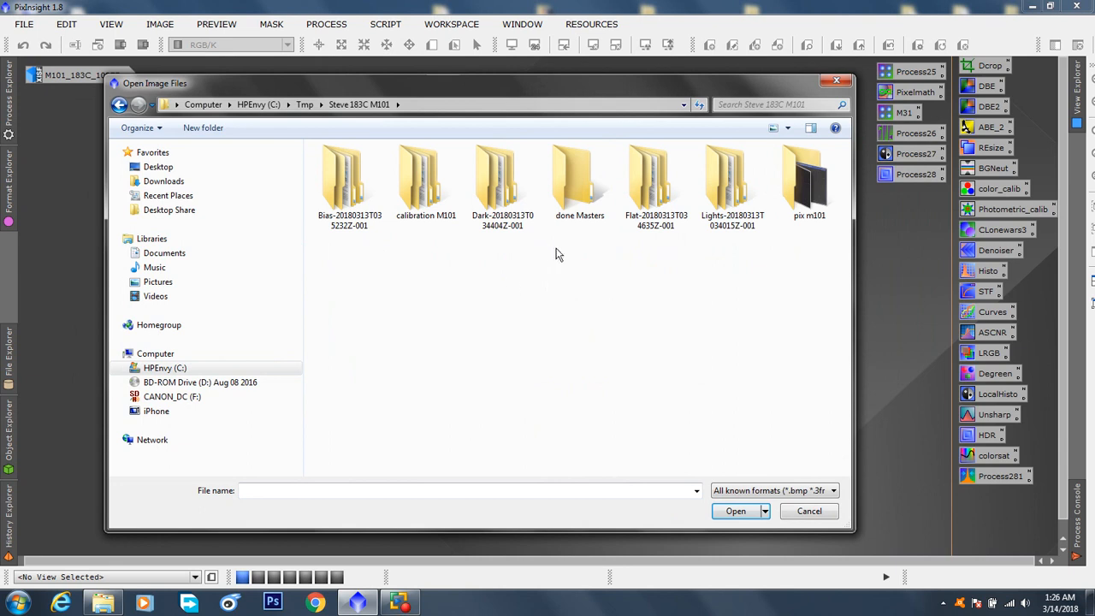
double_click(430, 188)
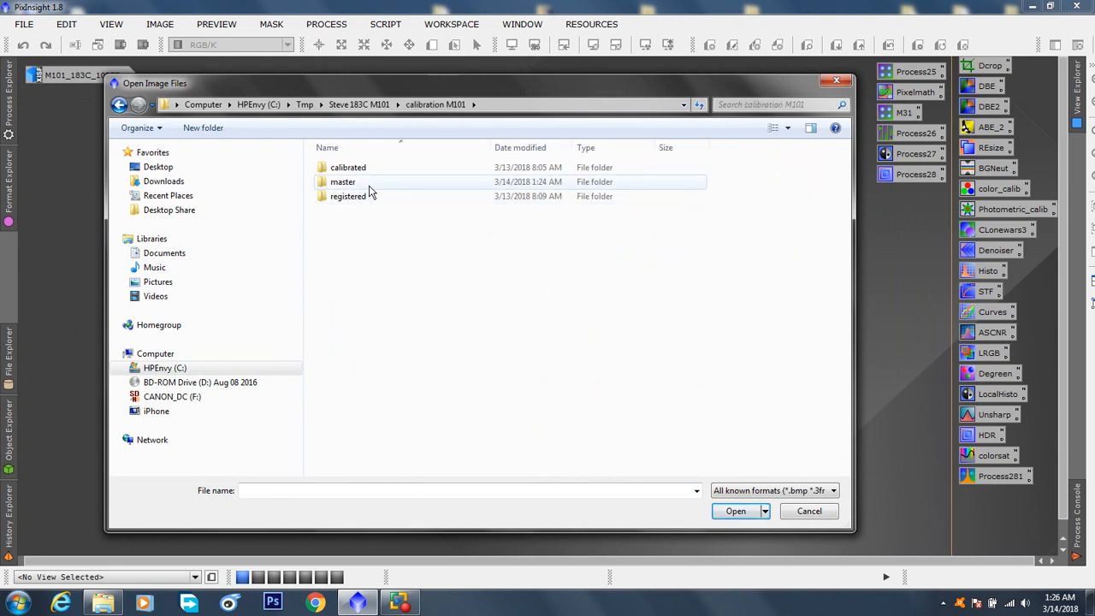
double_click(369, 182)
drag(416, 89, 437, 113)
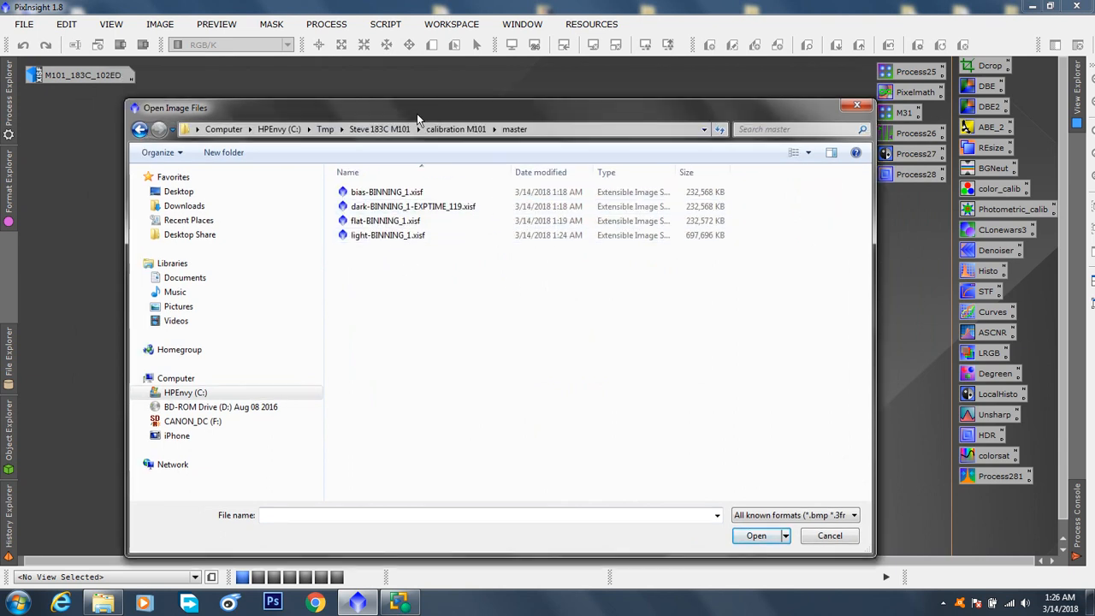
Examine the calibrated folder's flat and light subfolders, including the debayered light frames, and return to the calibration M101 folder
click(139, 129)
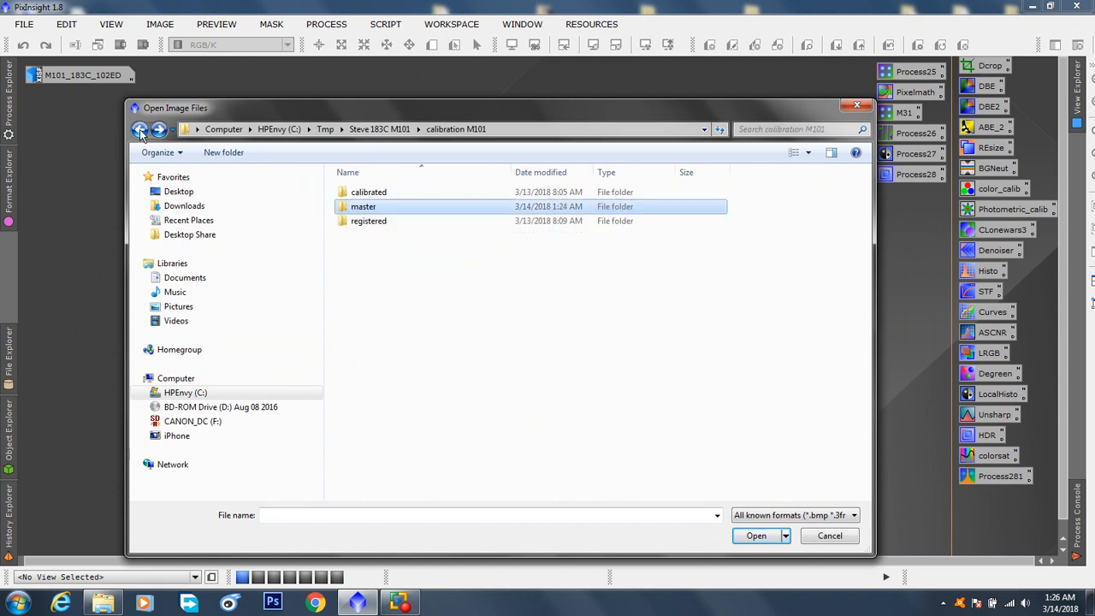
double_click(379, 195)
double_click(366, 195)
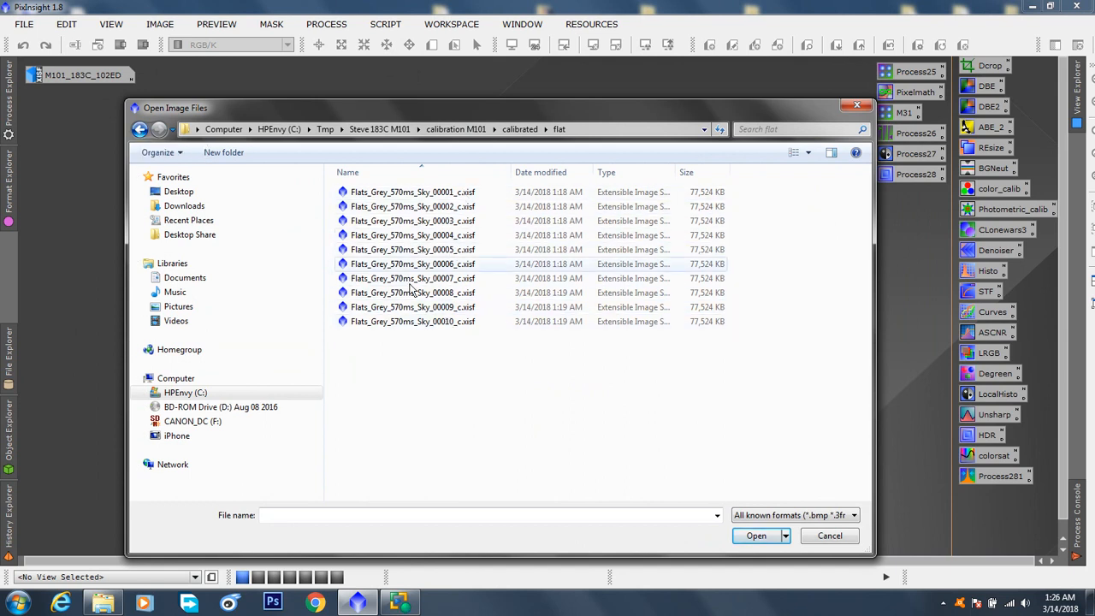
click(136, 130)
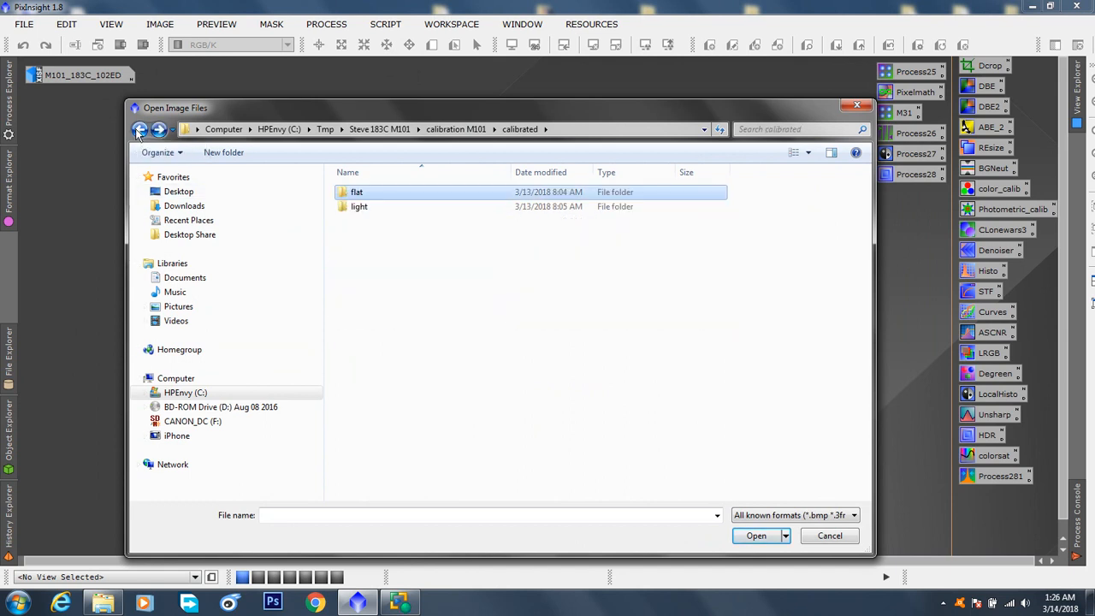
double_click(366, 209)
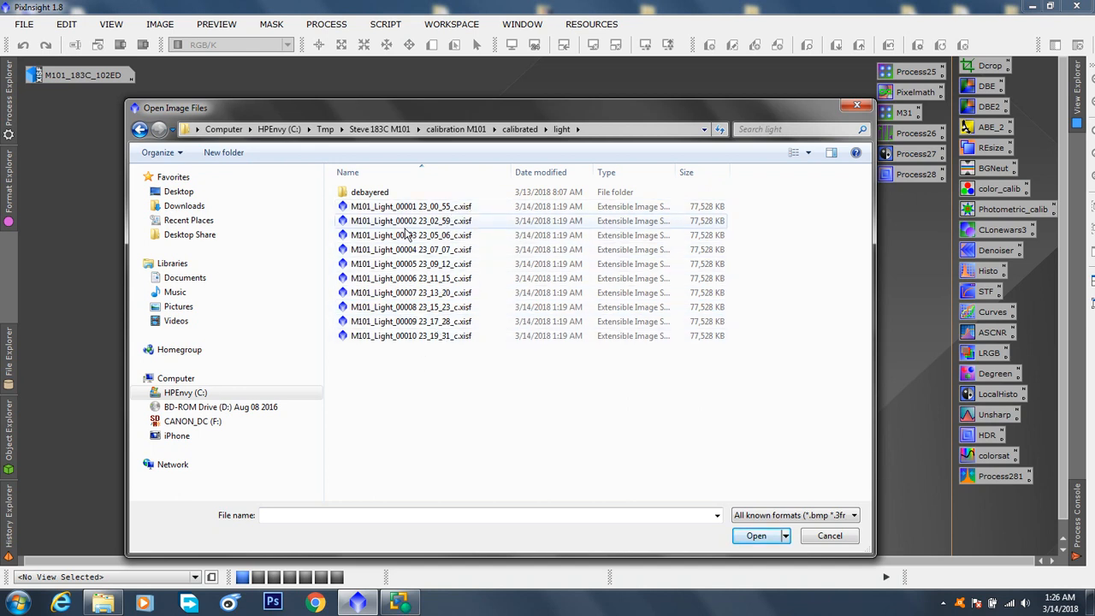
double_click(381, 193)
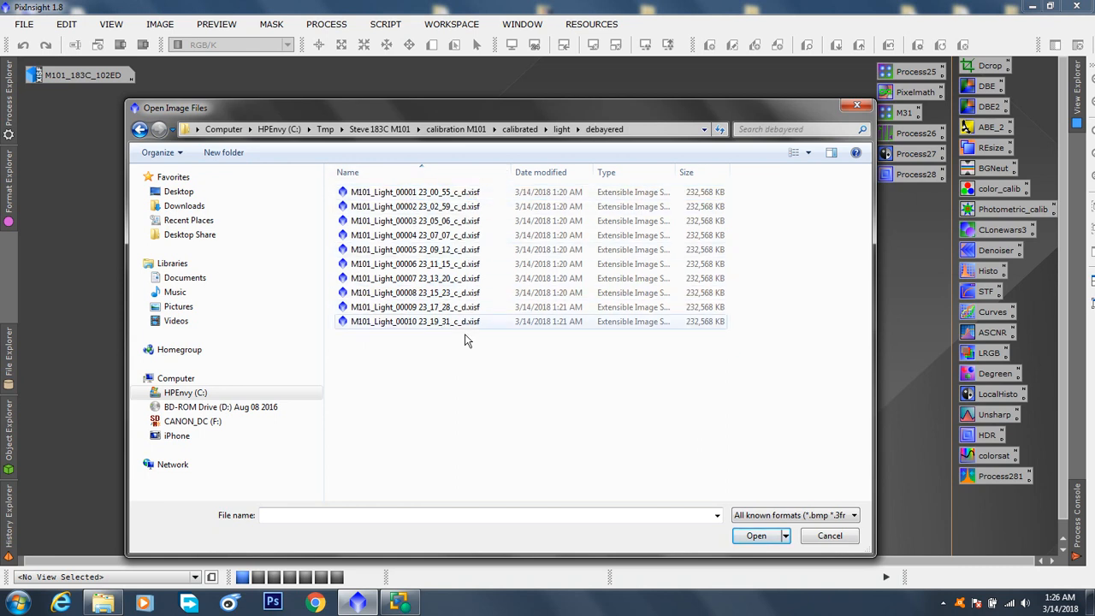
click(139, 129)
click(139, 129)
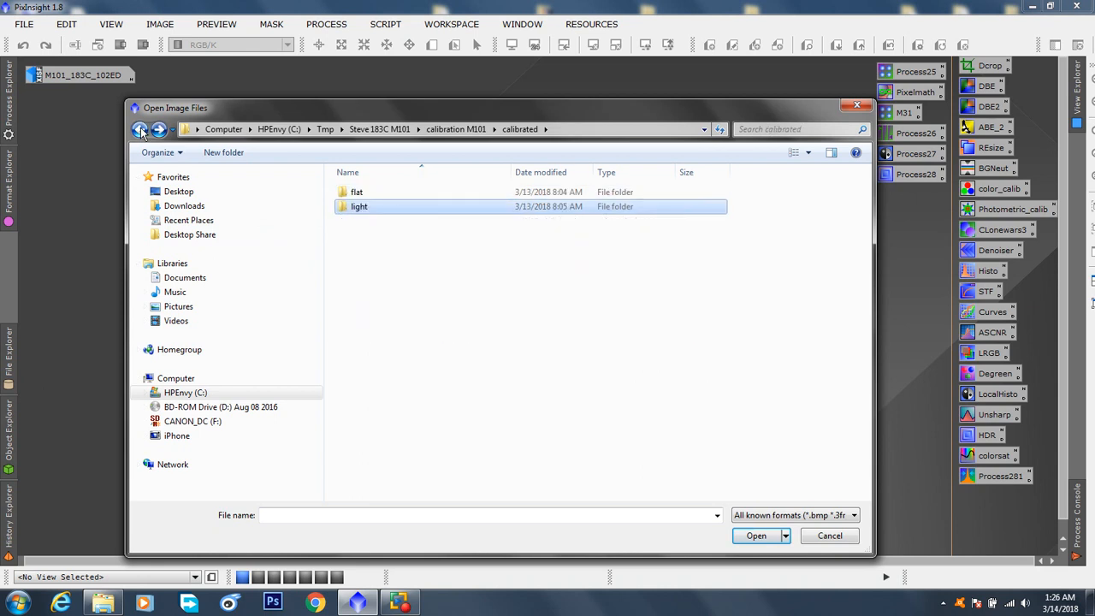
click(139, 129)
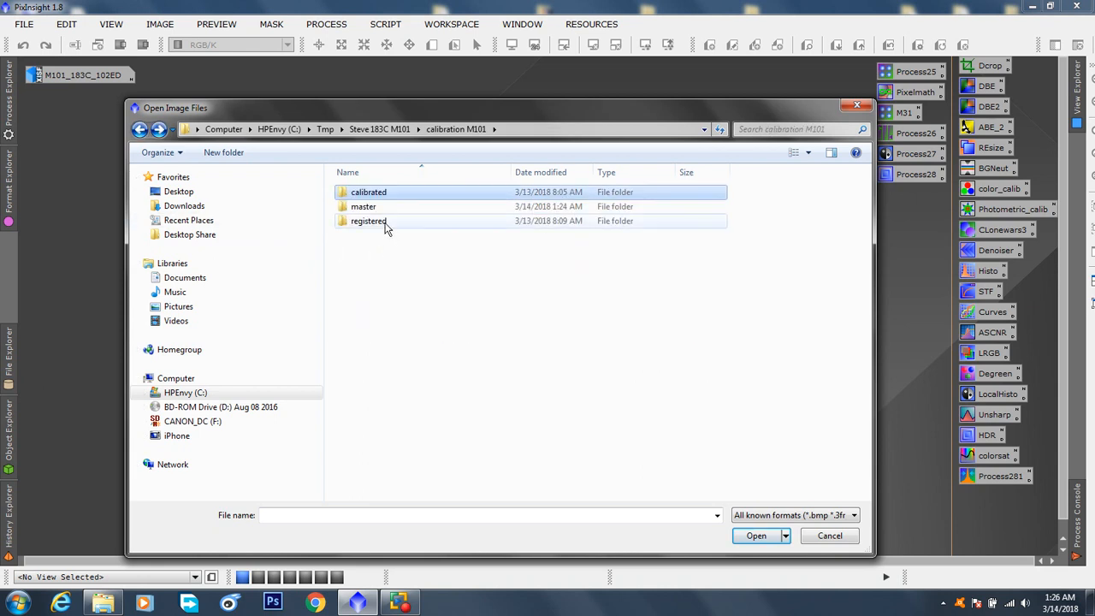
View the frames in the registered folder, and return to the master folder
double_click(385, 223)
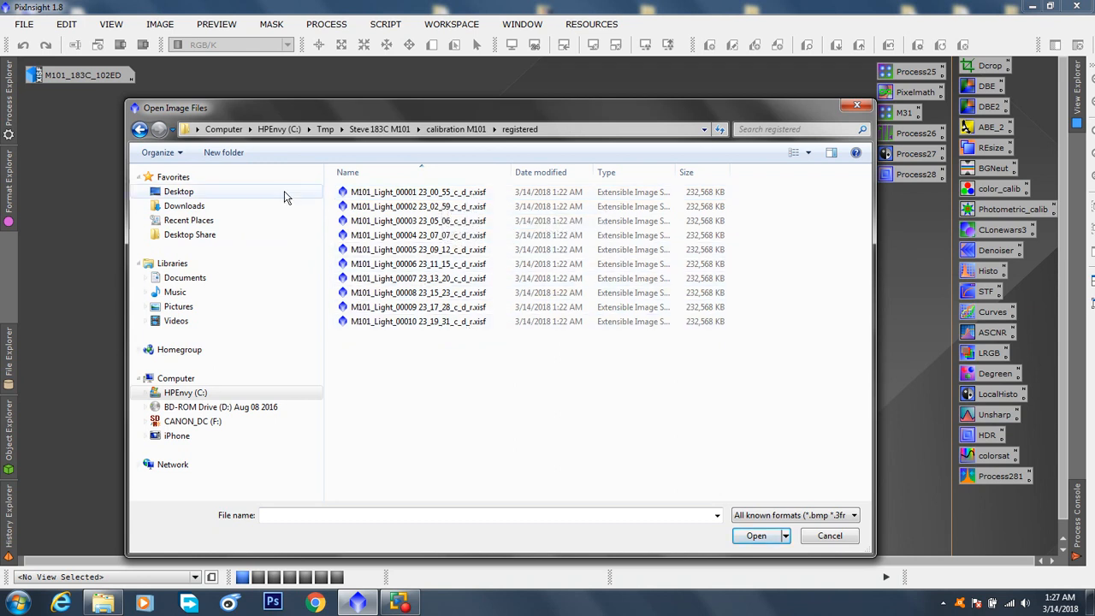
click(143, 131)
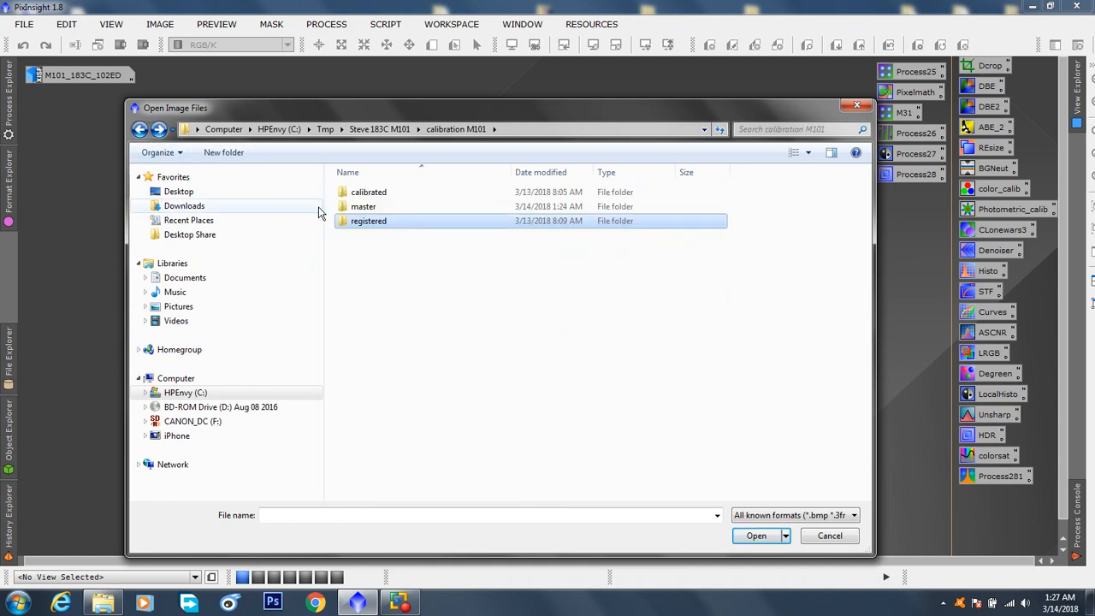
double_click(364, 207)
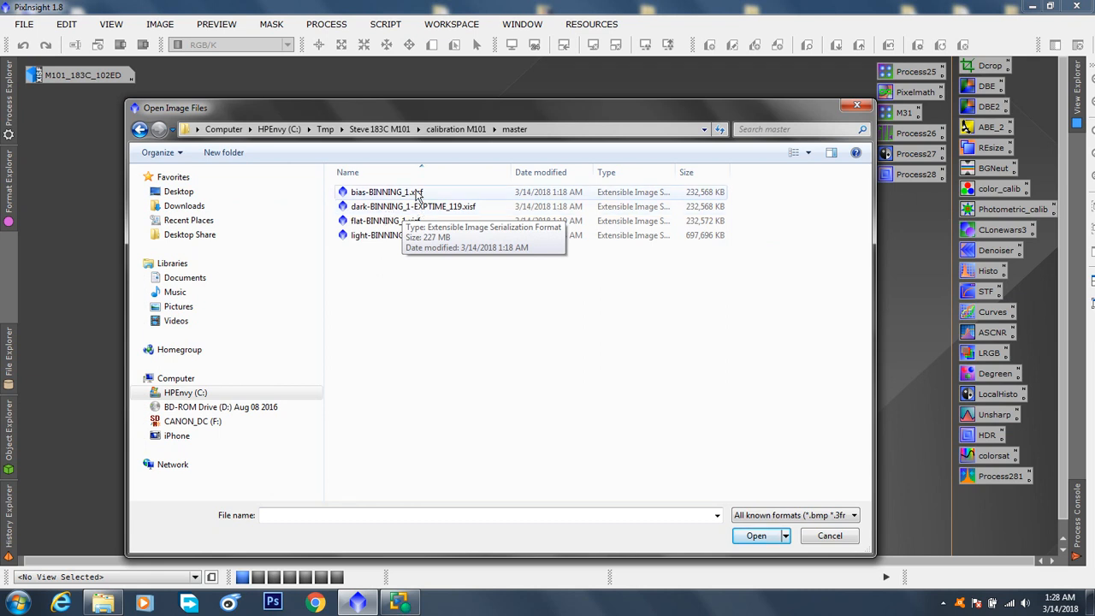
Compare the master files dark-BINNING_1-EXPTIME_119.xisf and light-BINNING_1.xisf by selecting them alternately
click(392, 236)
click(396, 208)
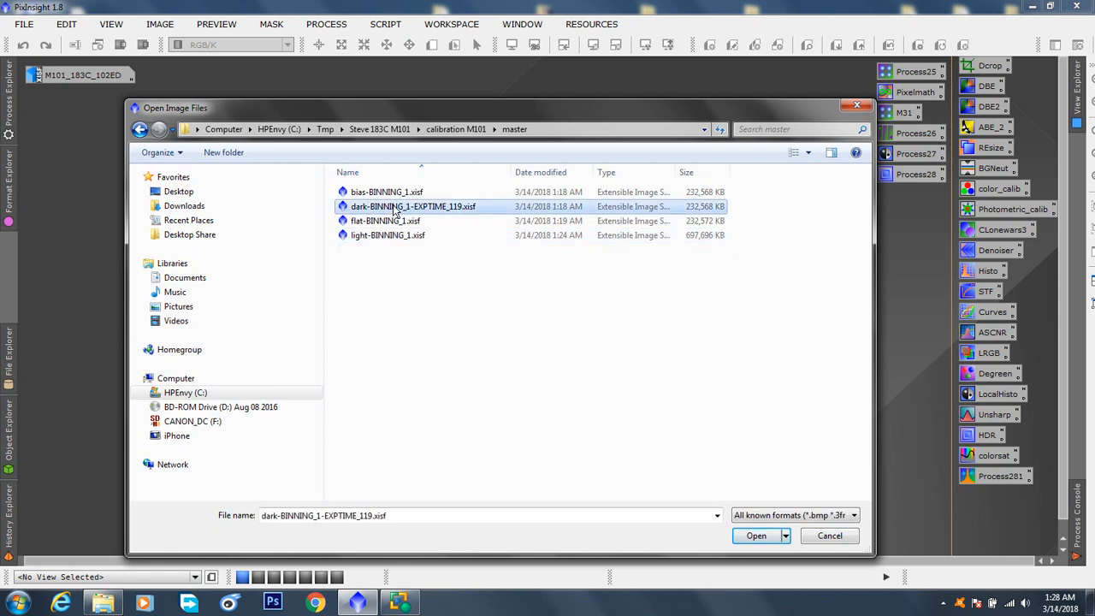
click(396, 237)
click(395, 208)
click(399, 238)
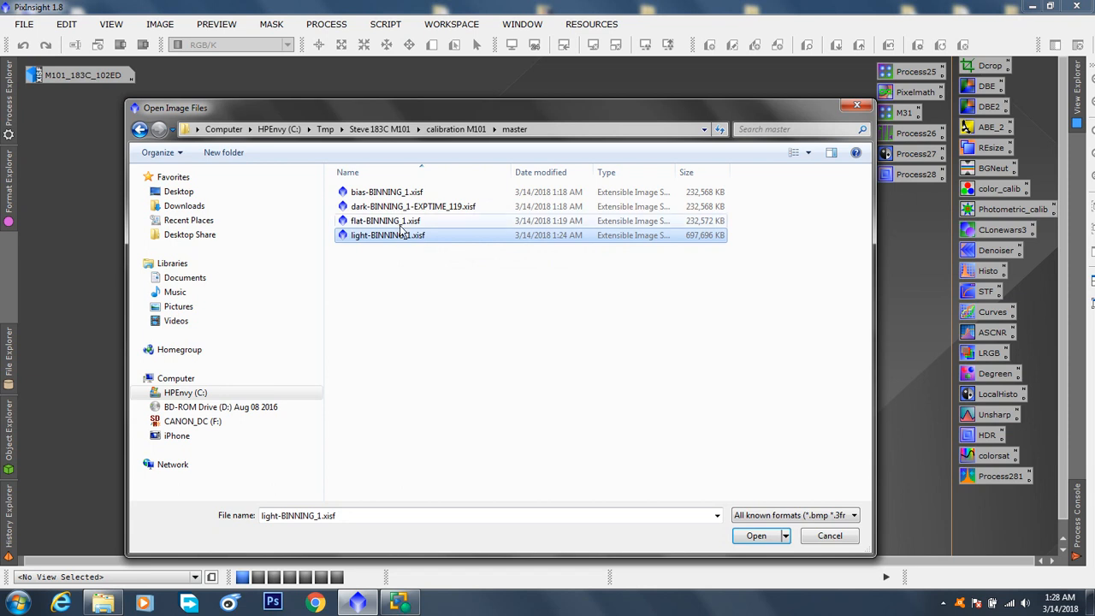
click(396, 208)
click(399, 238)
click(399, 208)
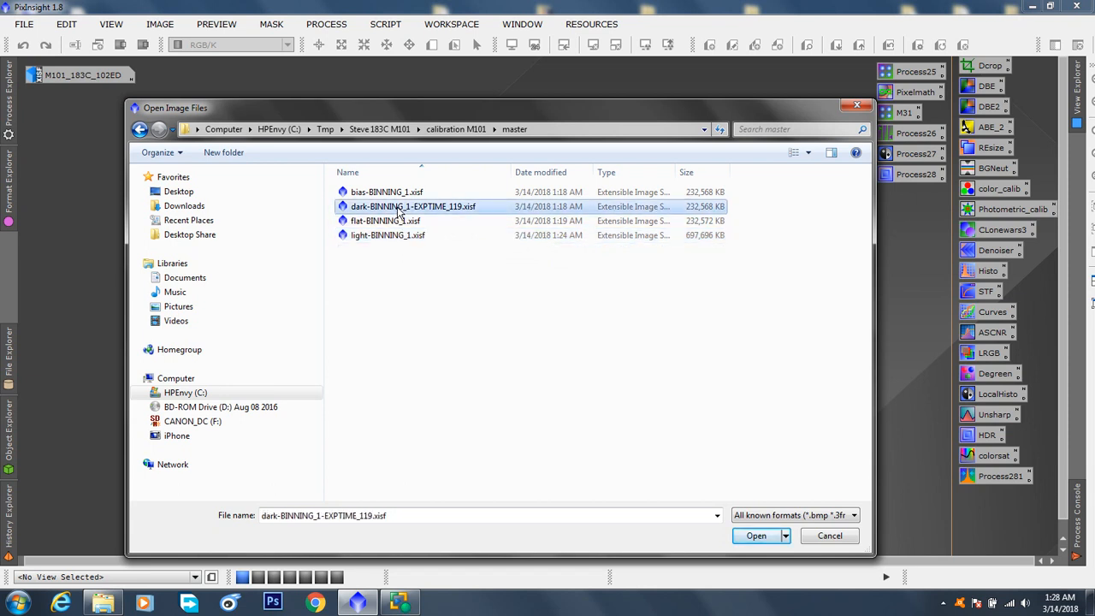
click(388, 238)
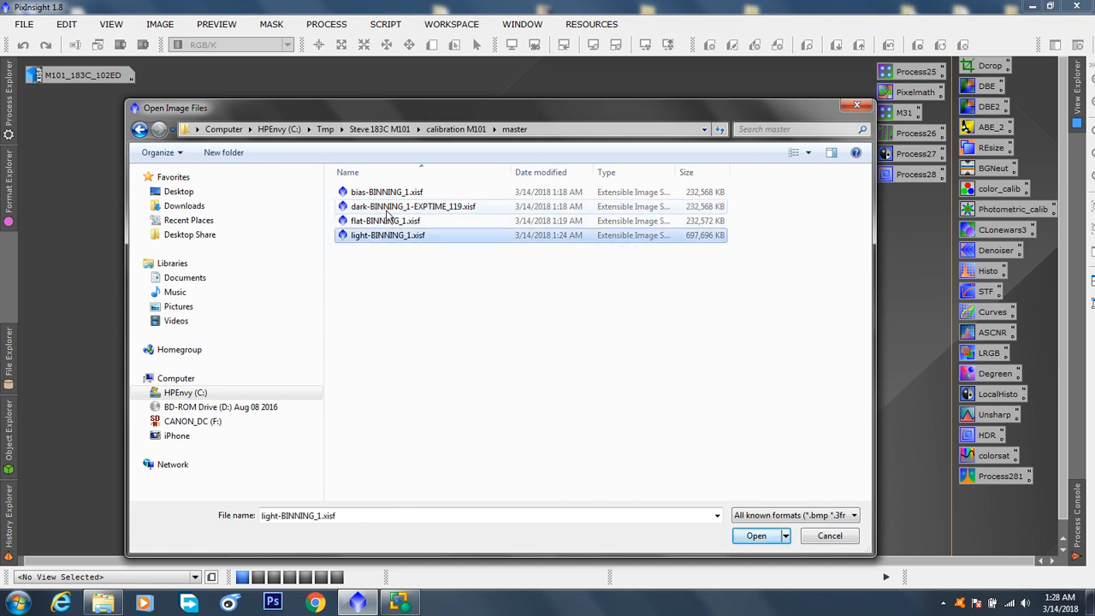
click(388, 209)
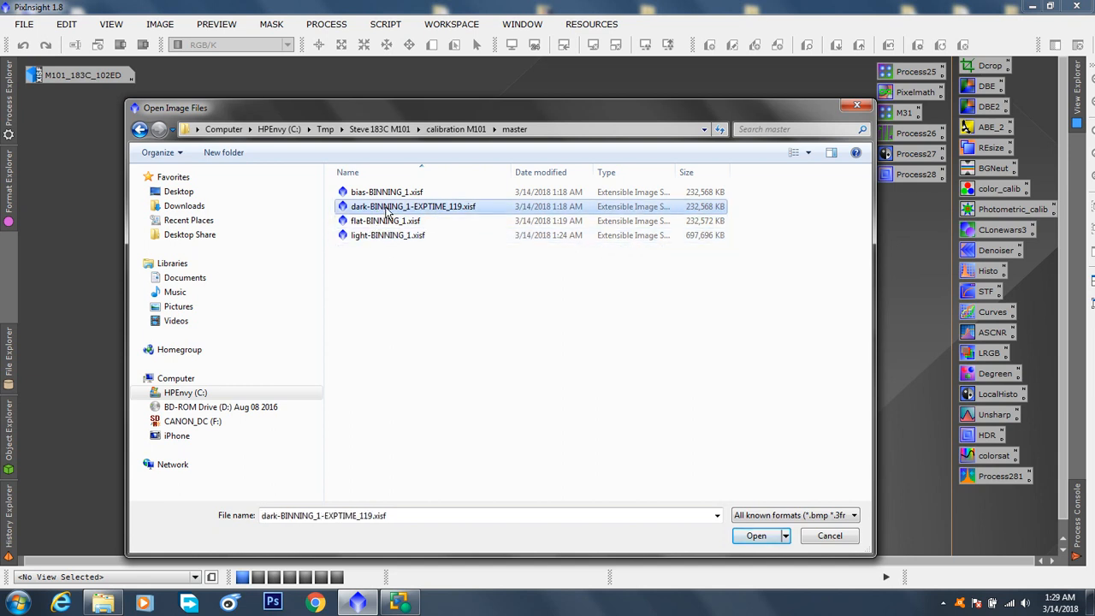
click(382, 235)
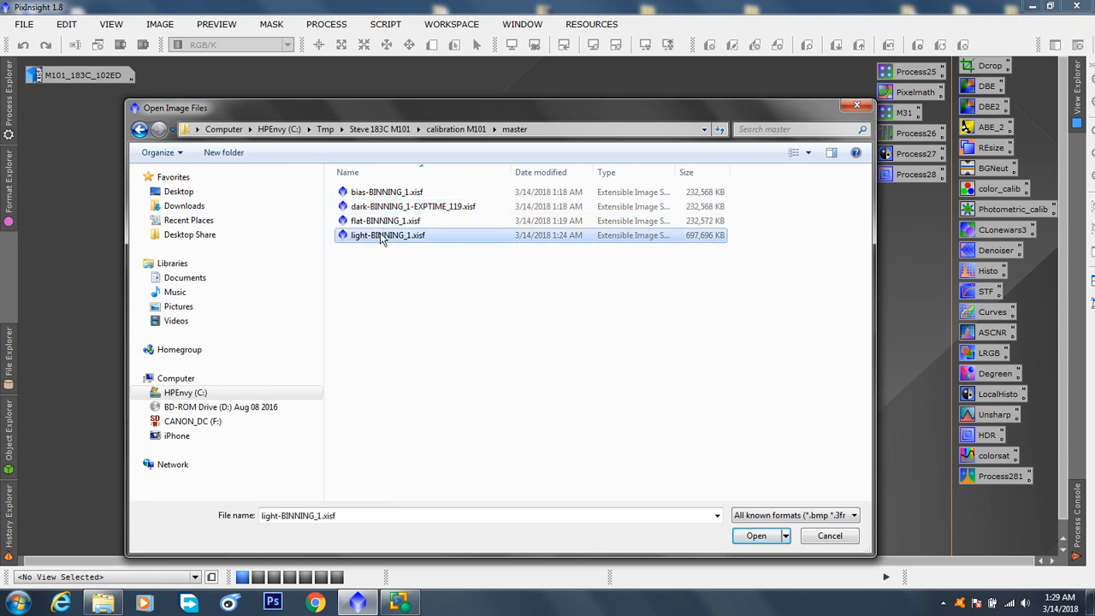
click(389, 209)
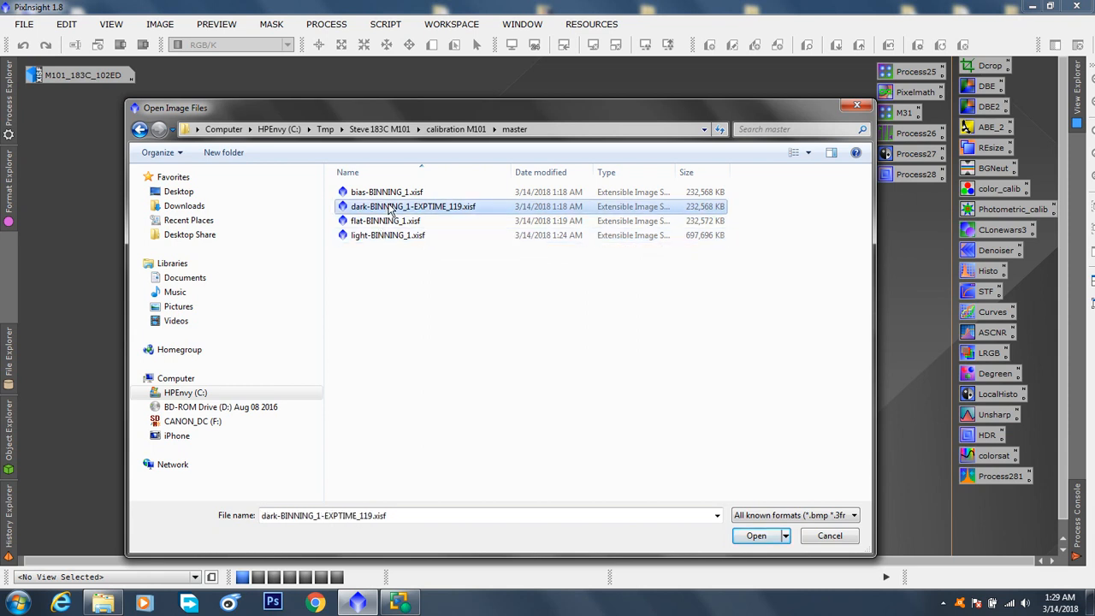
click(391, 235)
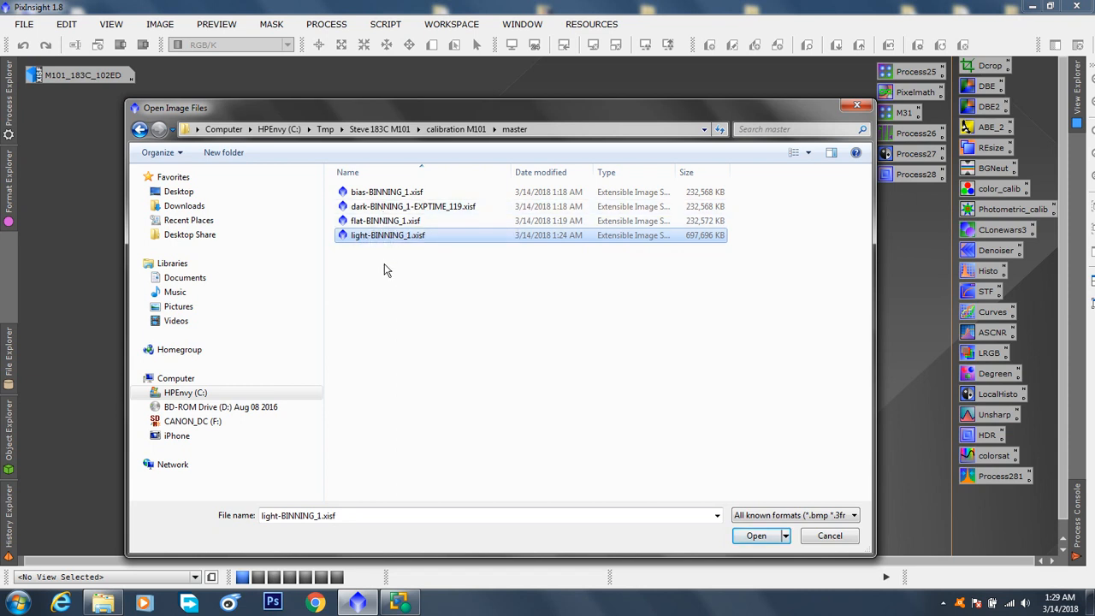
Highlight the master bias file bias-BINNING_1.xisf, followed by the master flat file flat-BINNING_1.xisf
click(387, 191)
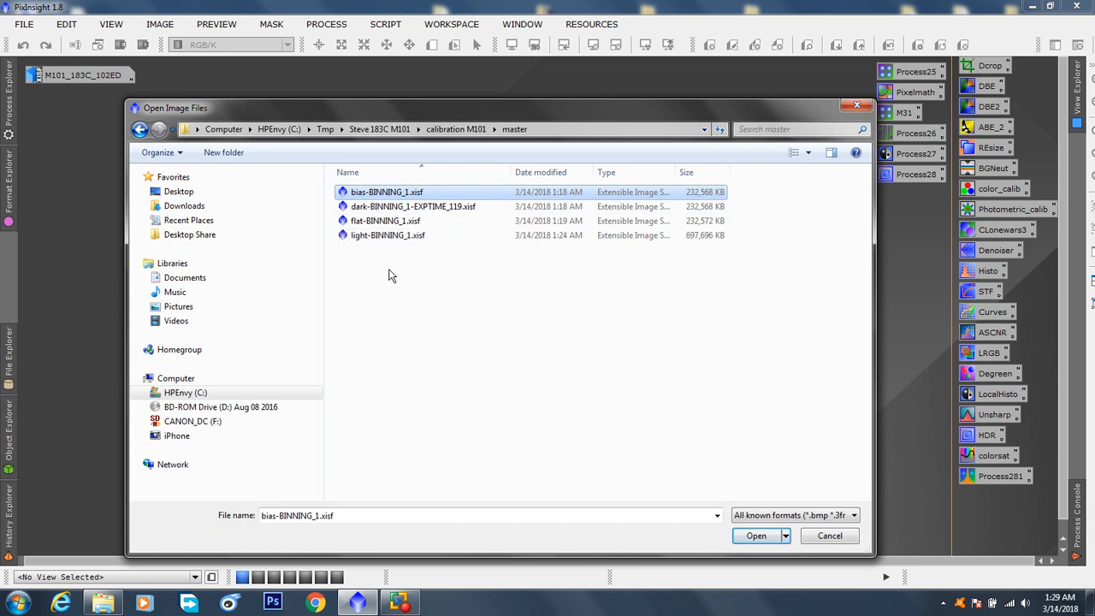
drag(476, 109, 470, 80)
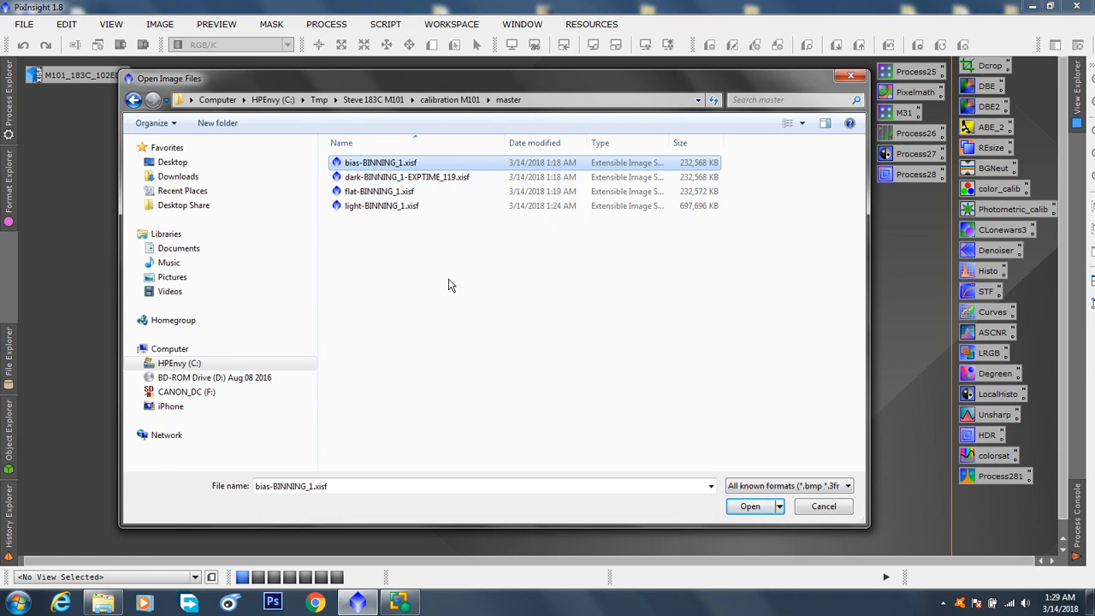
drag(508, 95, 507, 125)
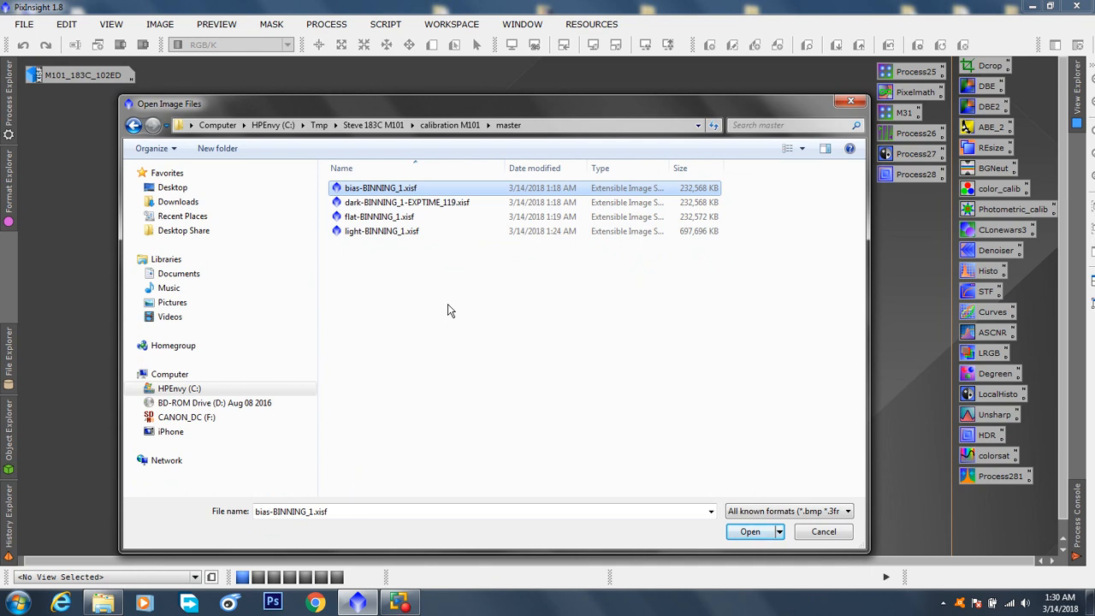
click(374, 217)
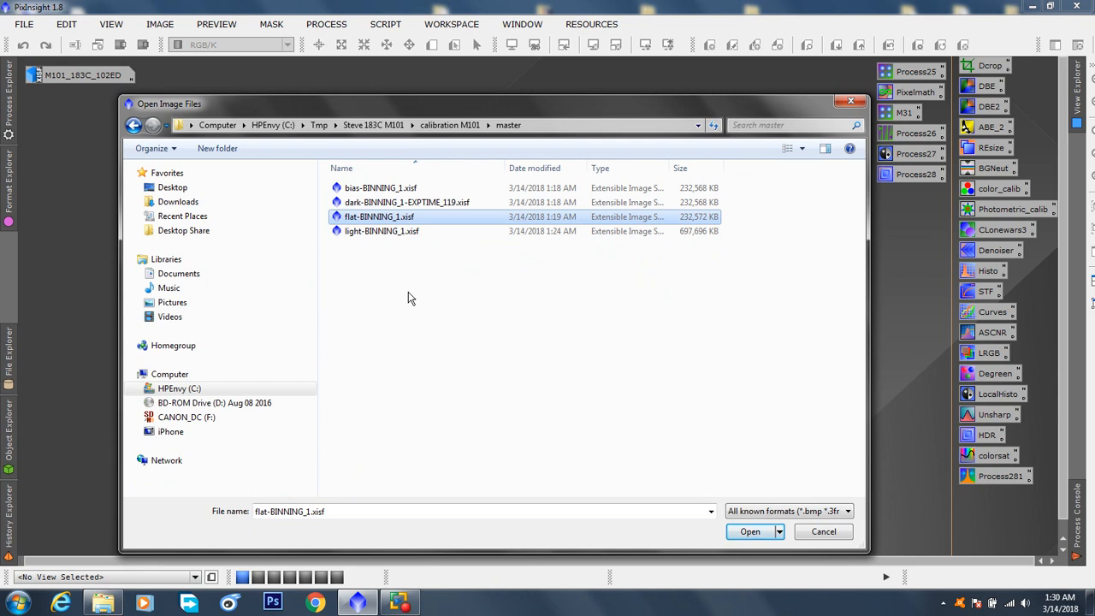
Open the integrated master light file light-BINNING_1.xisf
drag(474, 104, 480, 69)
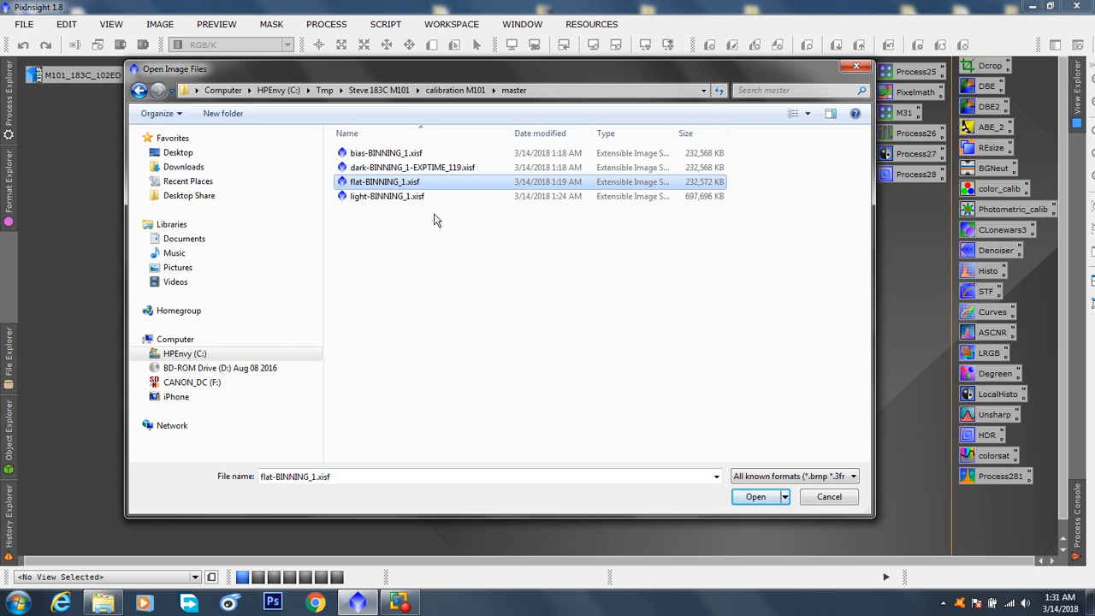
click(413, 197)
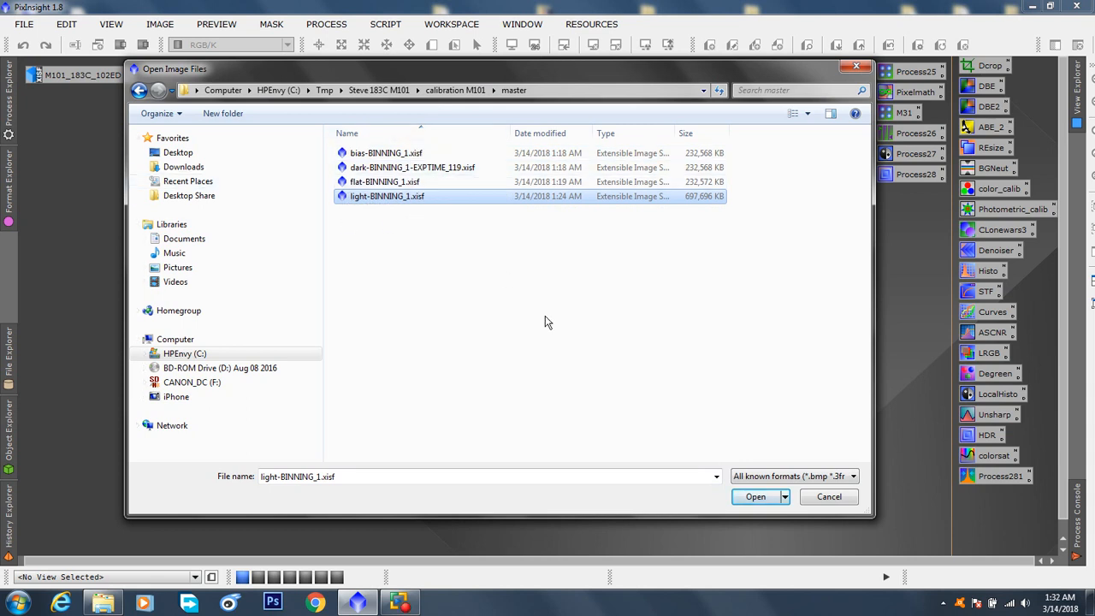
click(756, 496)
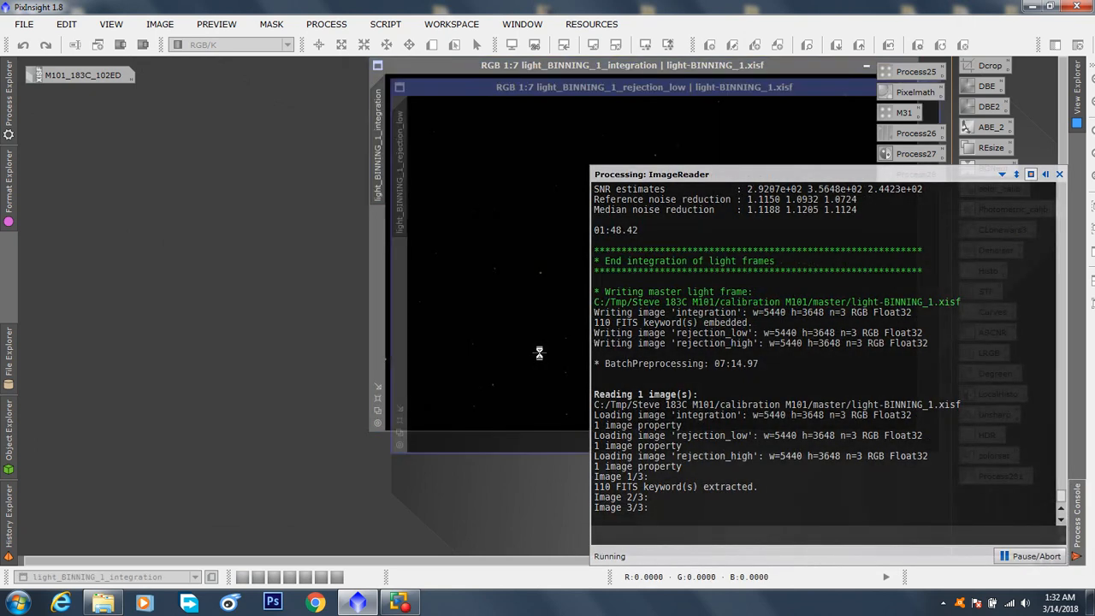
Apply an STF AutoStretch, followed by a boosted AutoStretch, to the light_BINNING_1_rejection_high image
drag(616, 109, 386, 133)
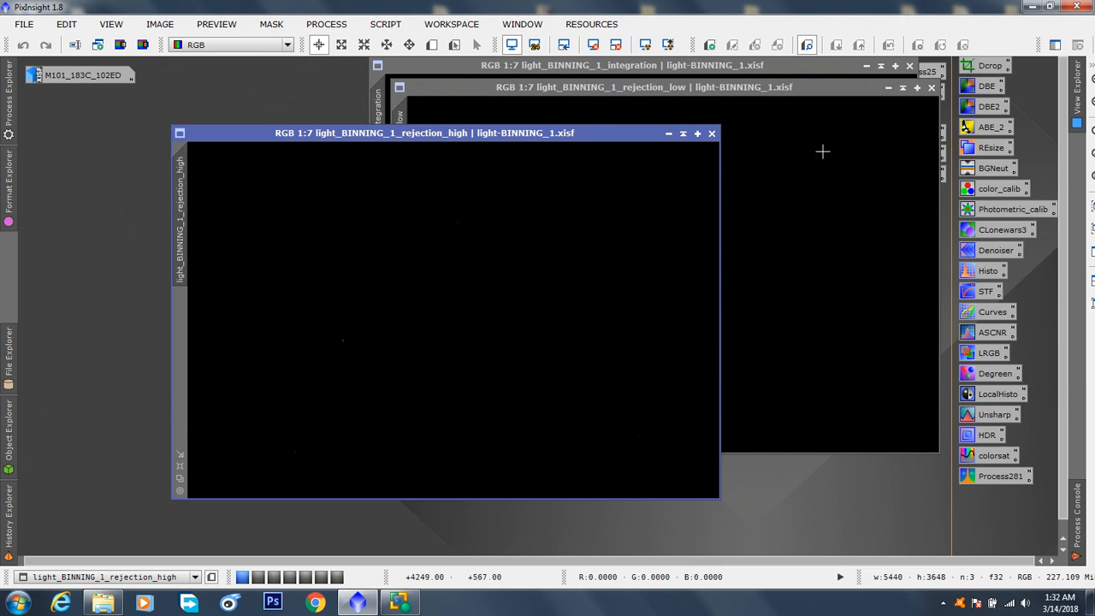
drag(560, 141, 484, 154)
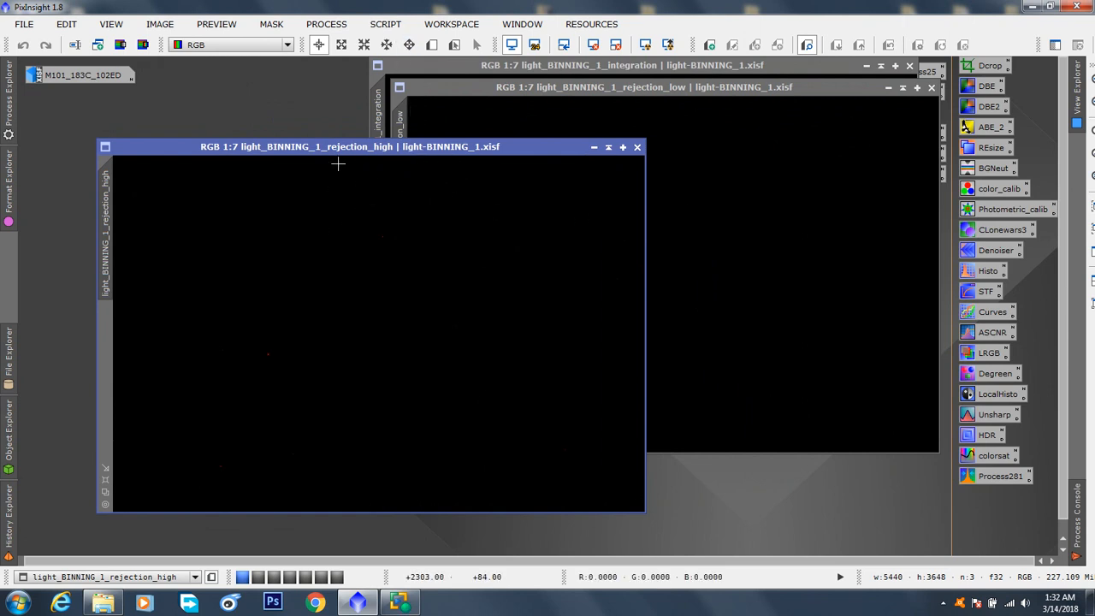
drag(446, 151, 554, 122)
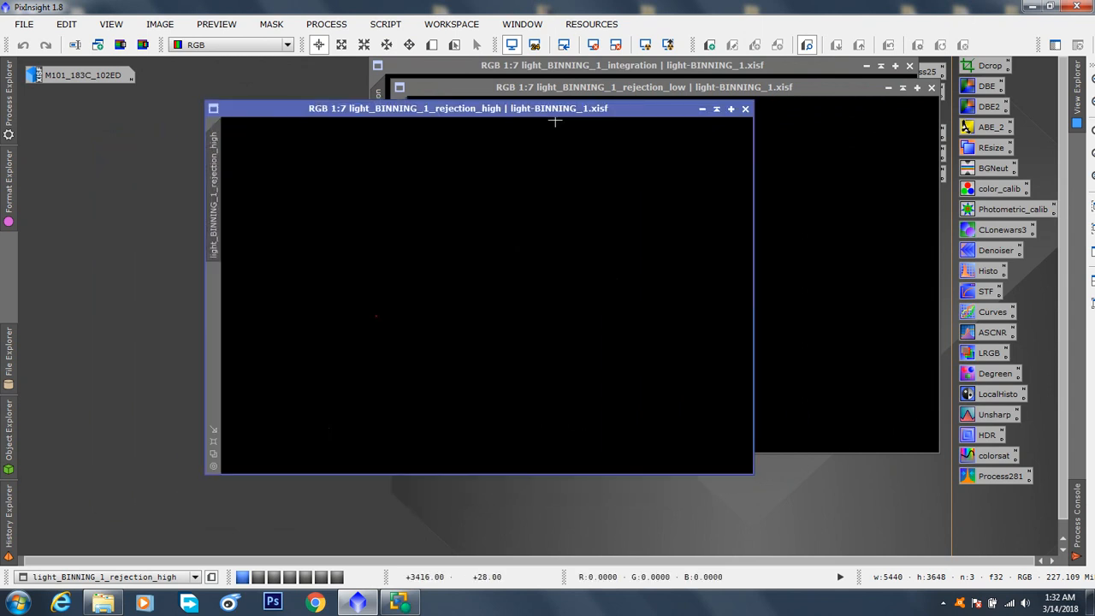
click(646, 48)
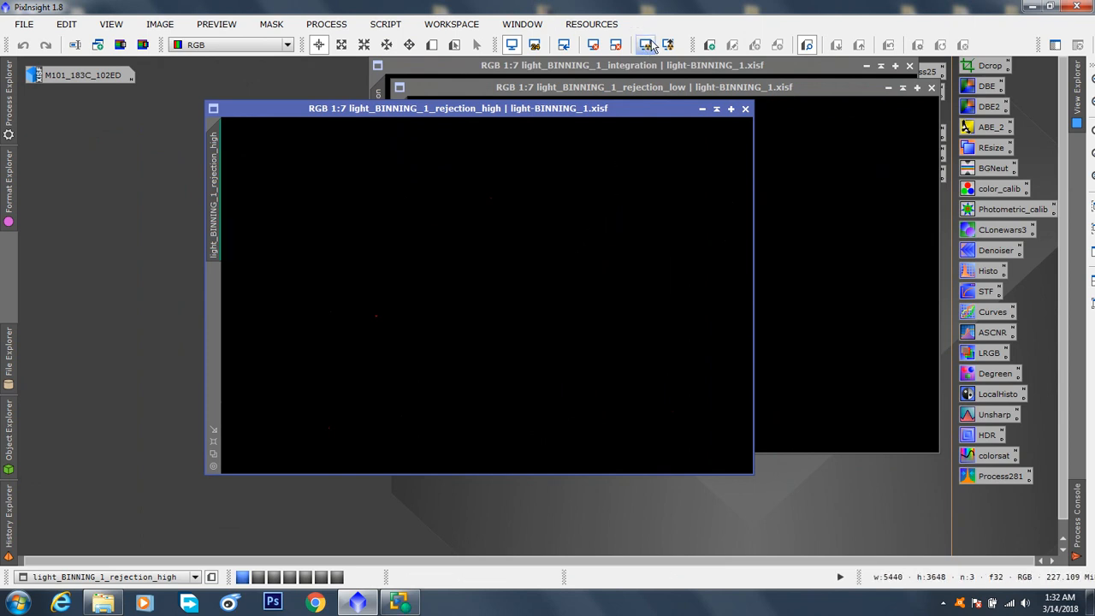
drag(596, 108, 585, 137)
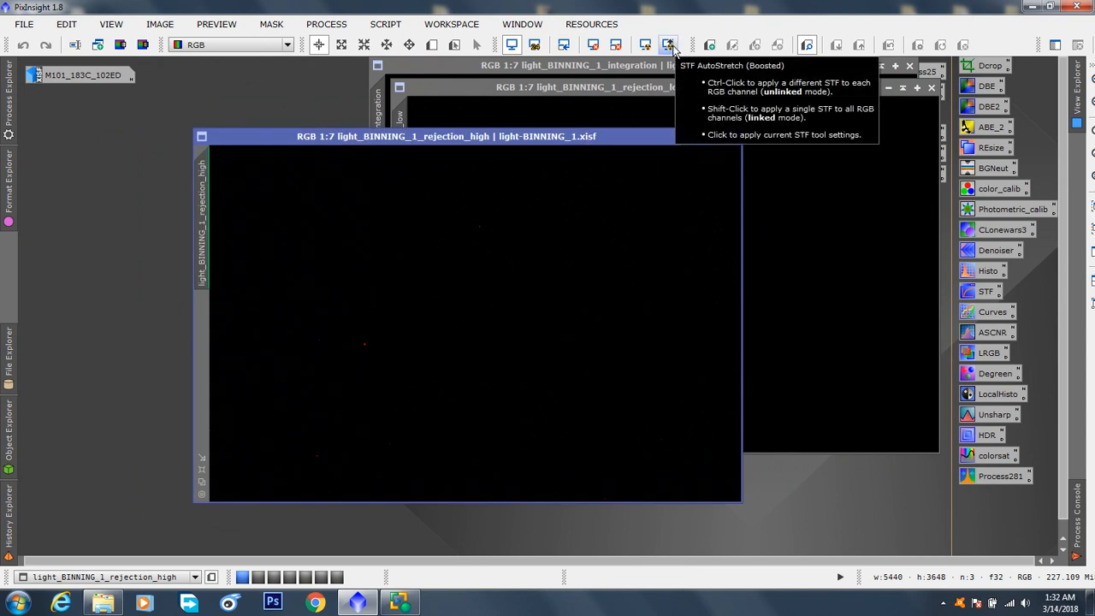
click(670, 46)
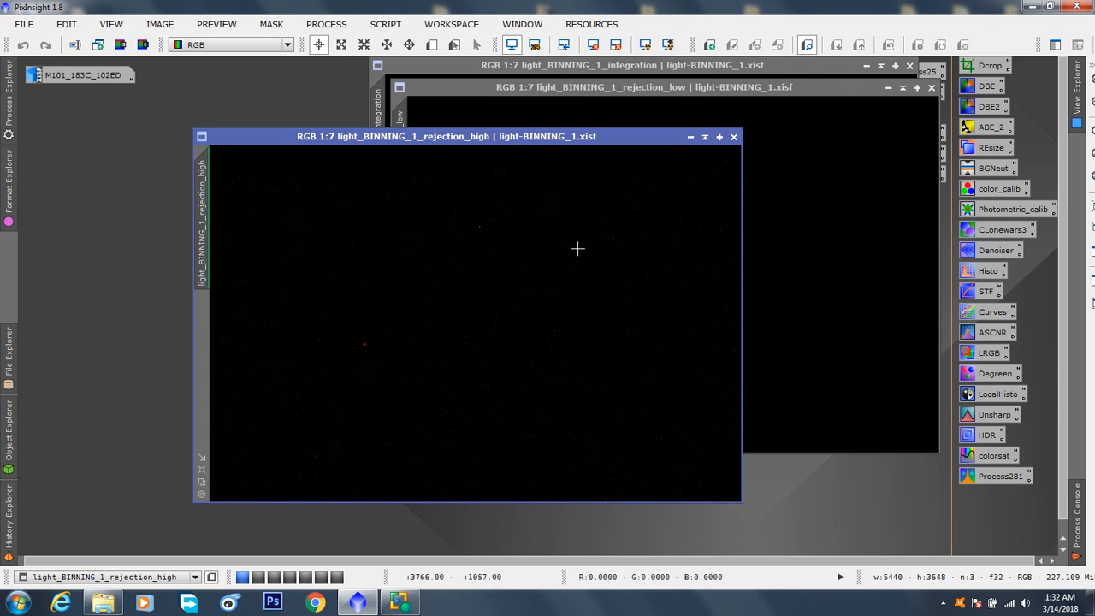
Examine the rejected pixels in the rejection_high image at 3:1 magnification, and close the image
scroll(496, 232, up, 8)
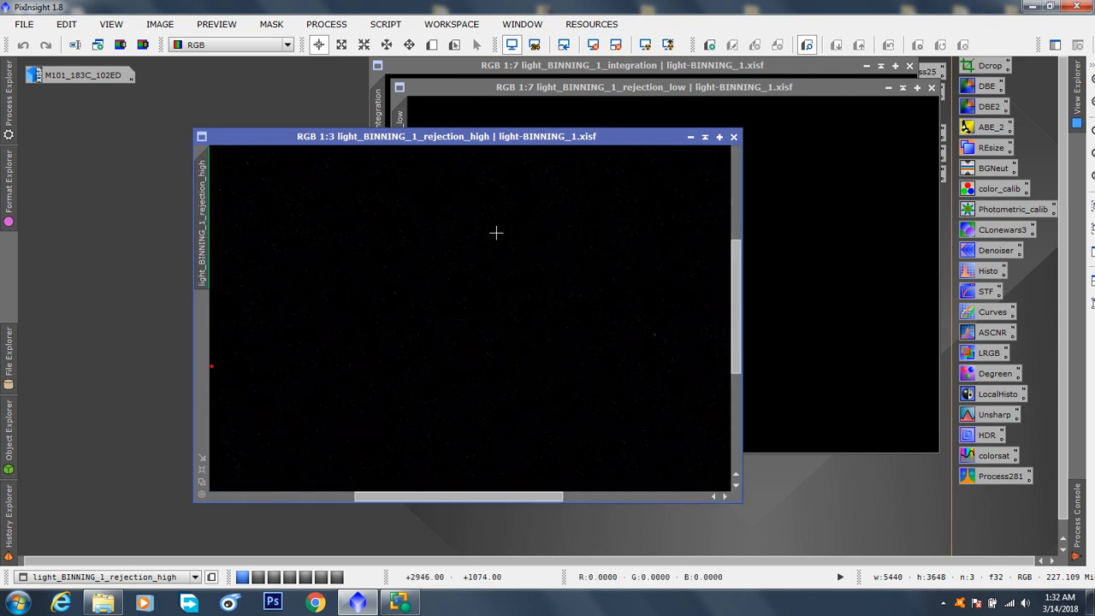
scroll(496, 232, up, 1)
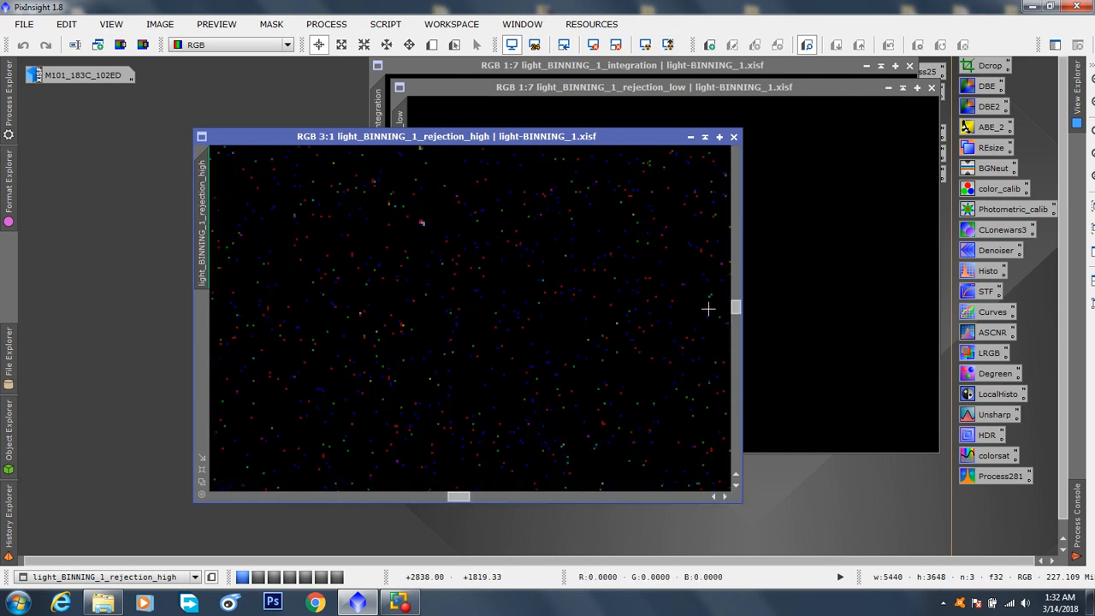
drag(736, 306, 735, 195)
drag(650, 137, 650, 138)
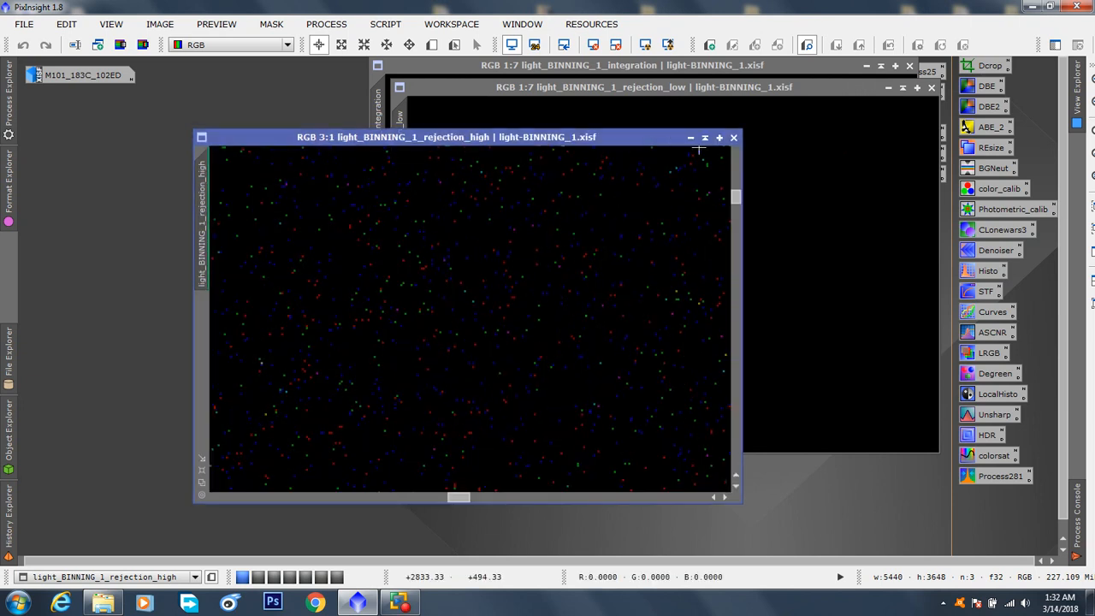
click(734, 138)
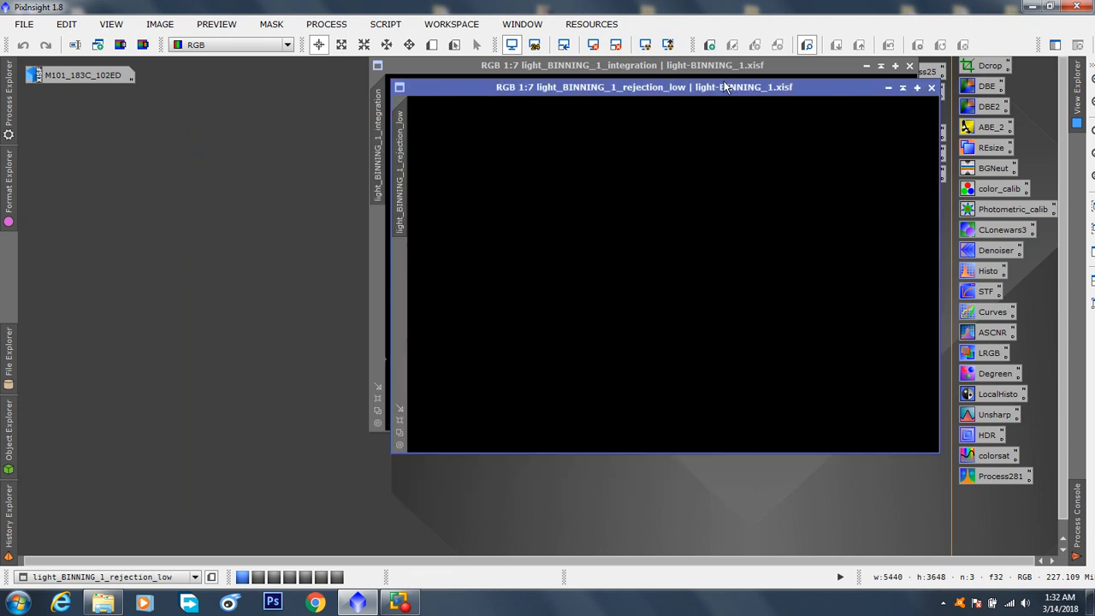
Examine the light_BINNING_1_rejection_low image at 9:1 magnification, and close it
drag(720, 87, 506, 120)
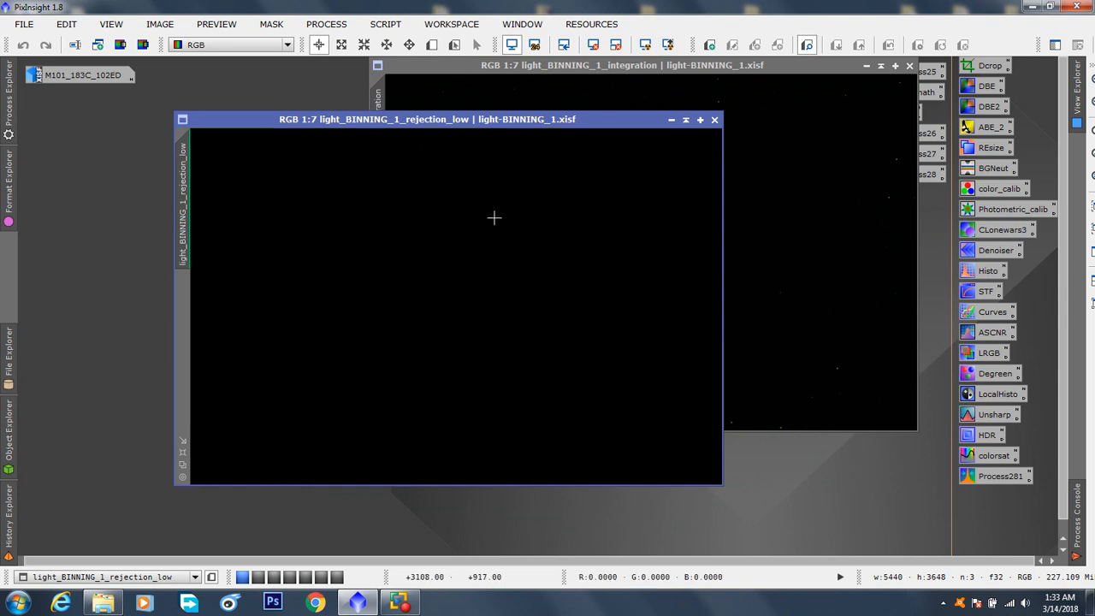
scroll(492, 224, up, 10)
scroll(492, 225, up, 4)
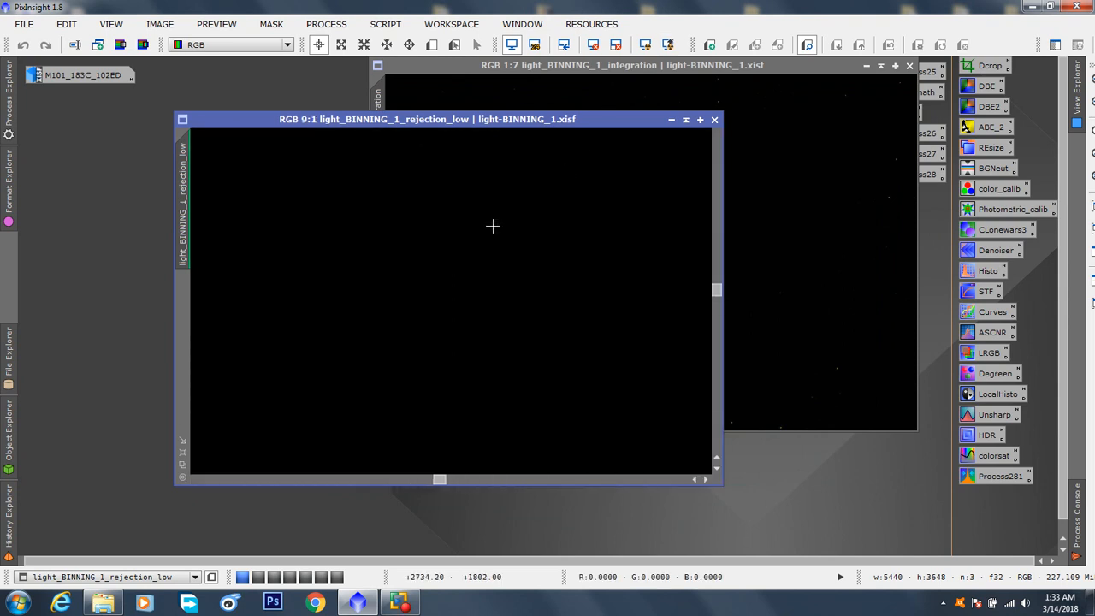
drag(717, 289, 717, 265)
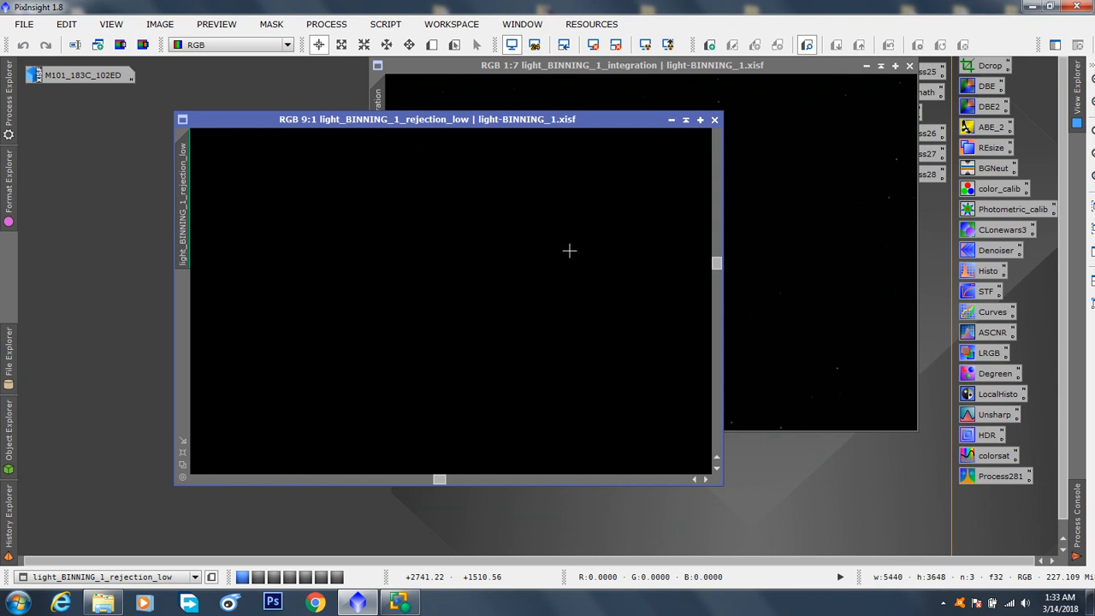
click(715, 121)
click(715, 120)
Auto-stretch the display of the light_BINNING_1_integration image with ScreenTransferFunction, keeping the tool clear of the image
drag(741, 66, 547, 100)
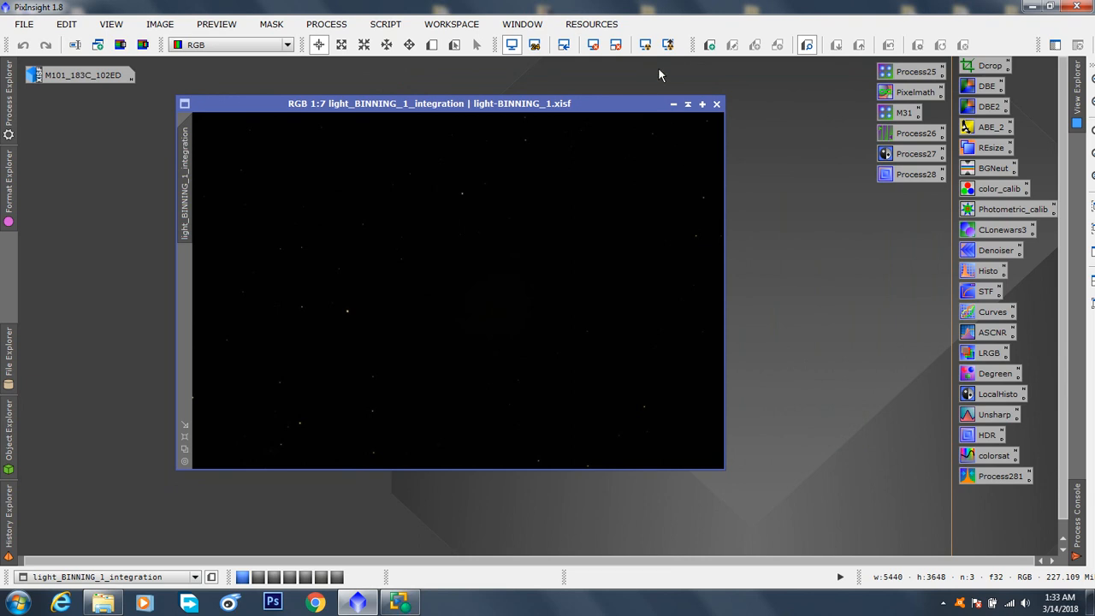
double_click(981, 291)
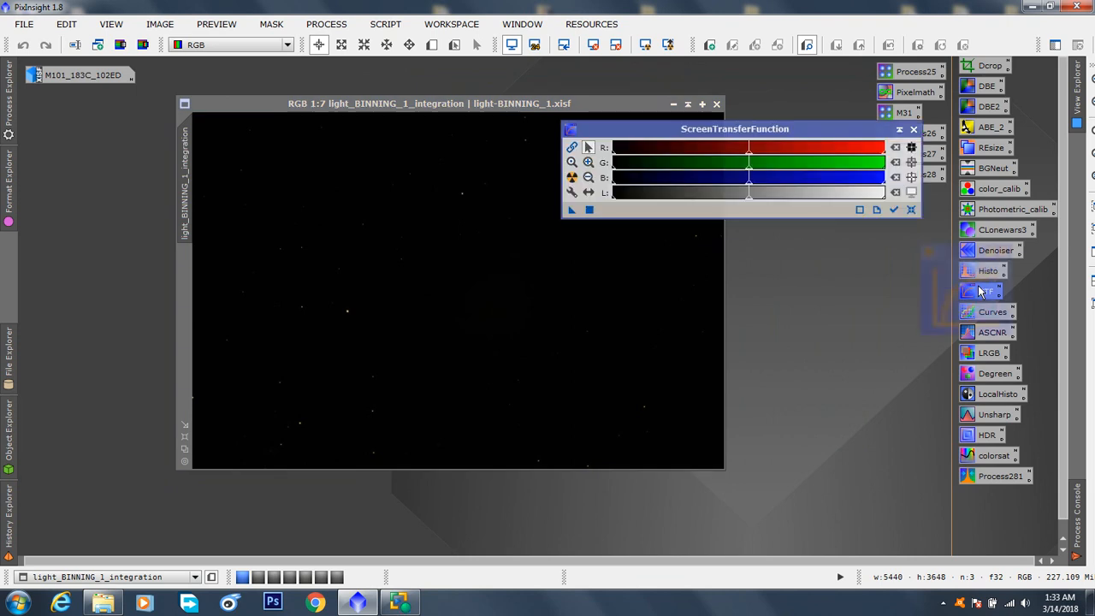
drag(510, 105, 379, 134)
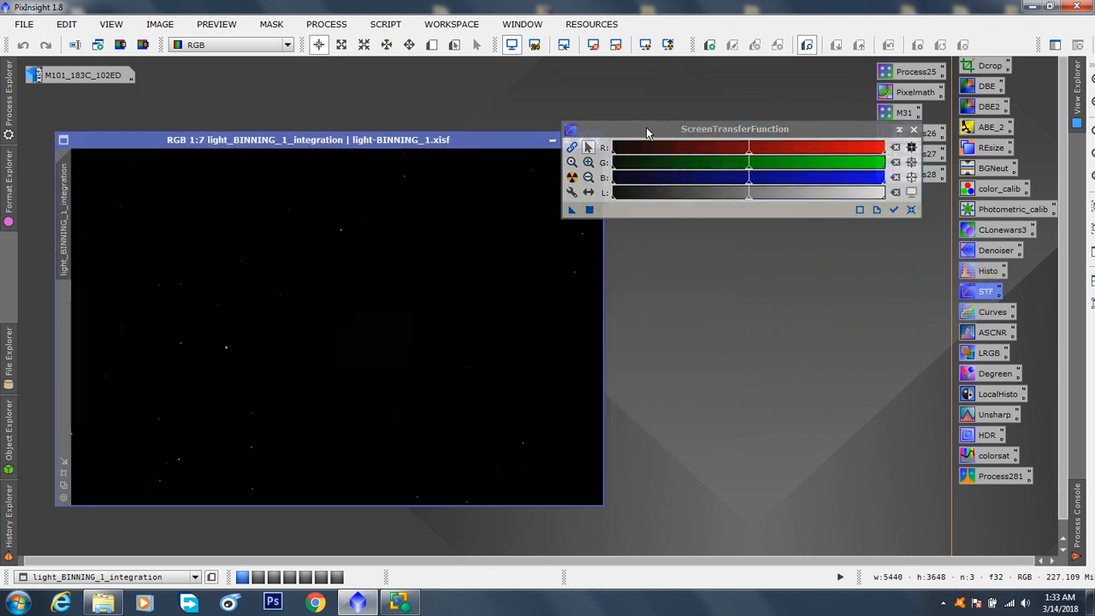
click(658, 130)
drag(721, 129, 752, 211)
drag(472, 139, 486, 108)
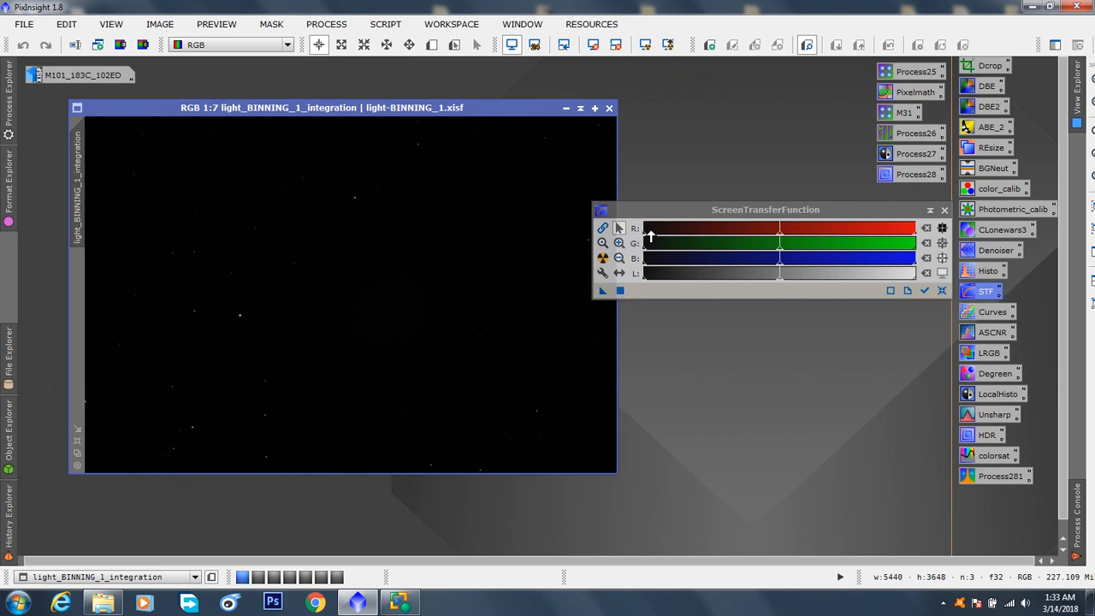
drag(673, 213, 706, 203)
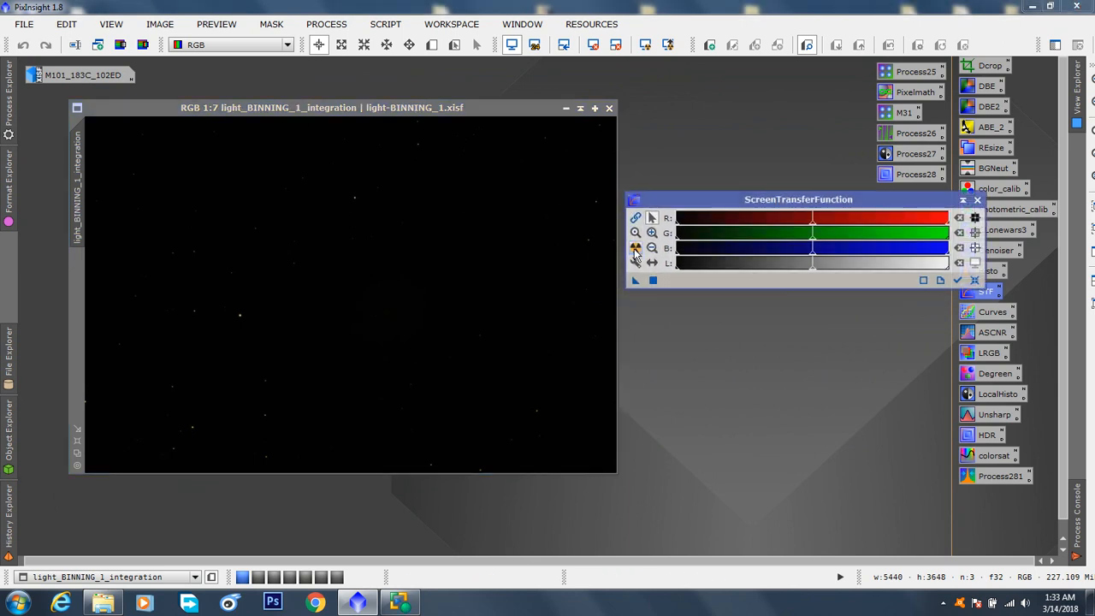
click(635, 247)
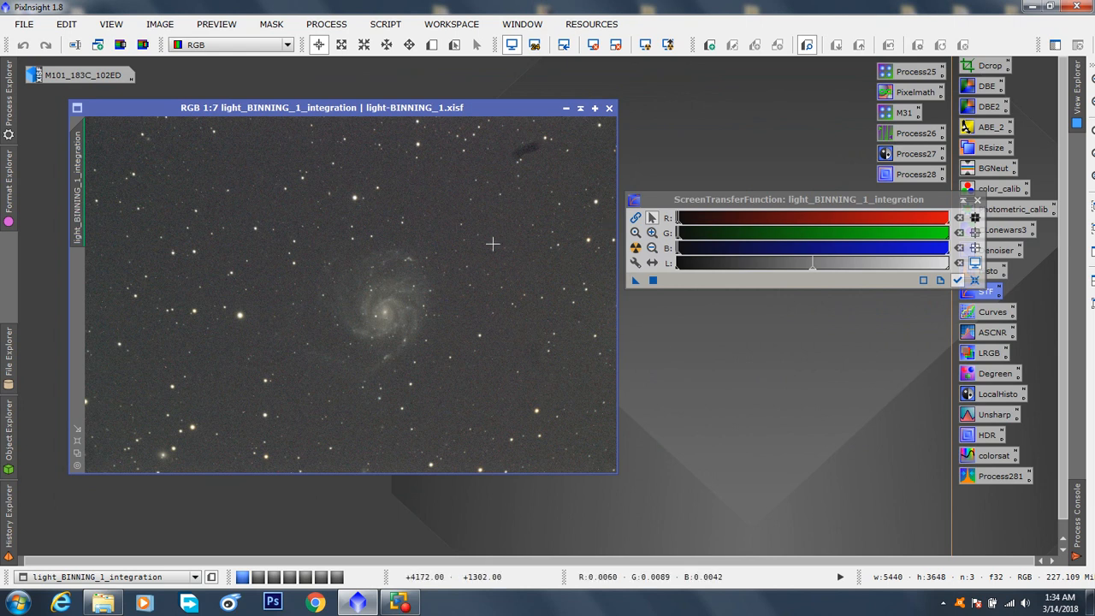
Examine the M101 galaxy in the stretched integration image at 1:5 magnification
scroll(452, 289, up, 1)
scroll(451, 289, up, 1)
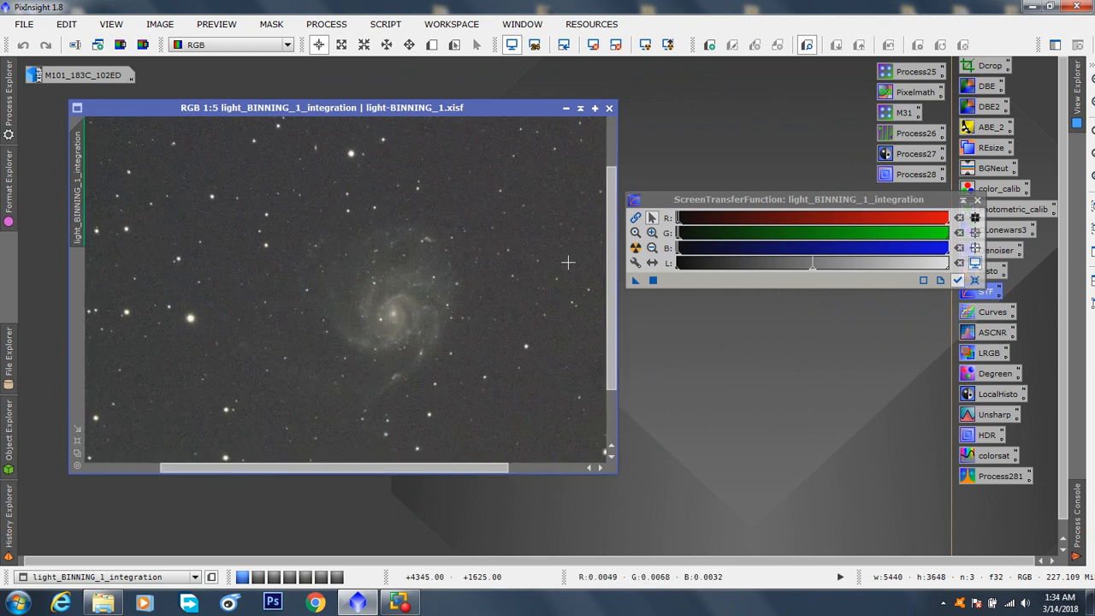
drag(611, 257, 612, 273)
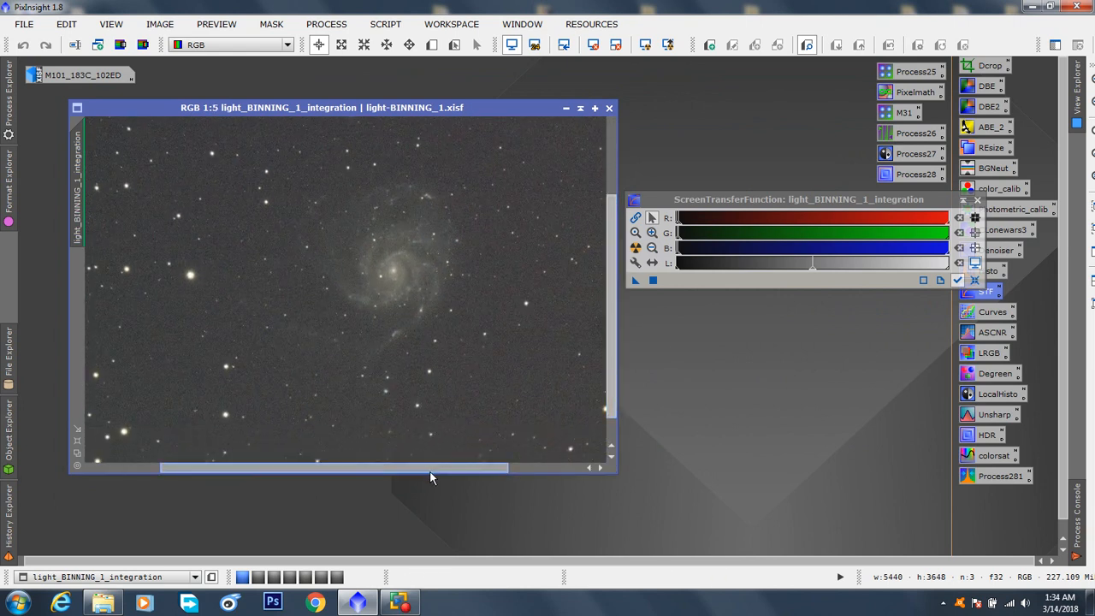
drag(429, 471, 463, 471)
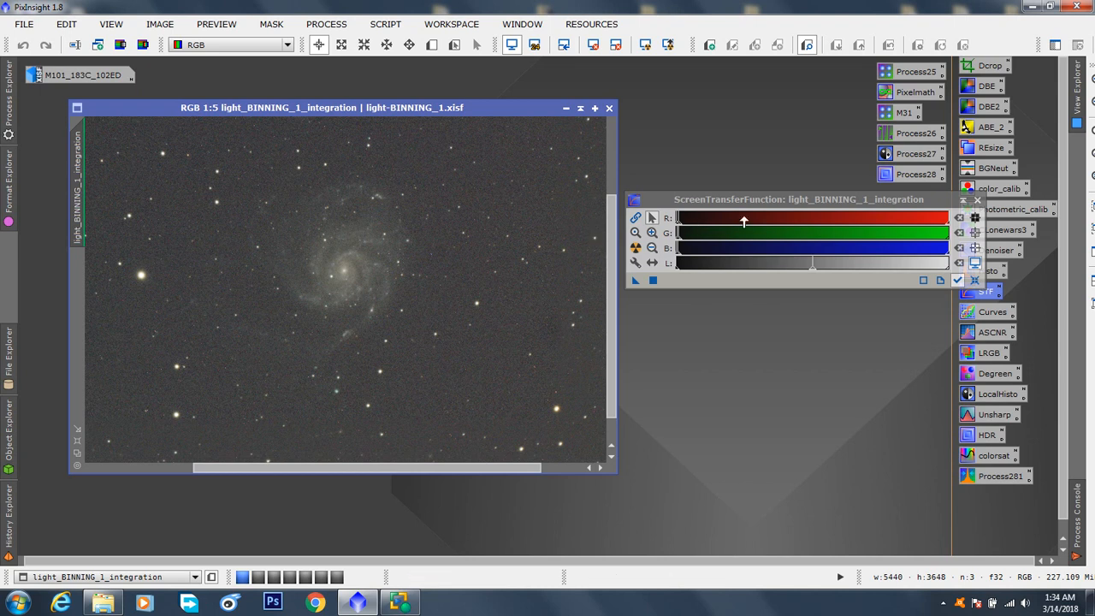
drag(751, 195, 753, 254)
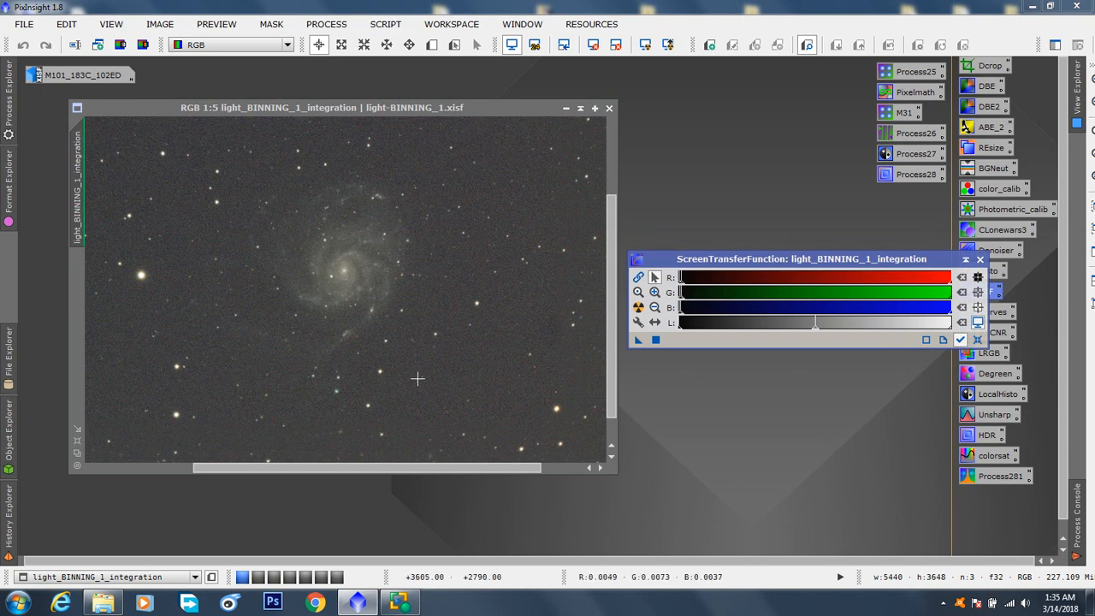
click(385, 23)
mouse_move(501, 46)
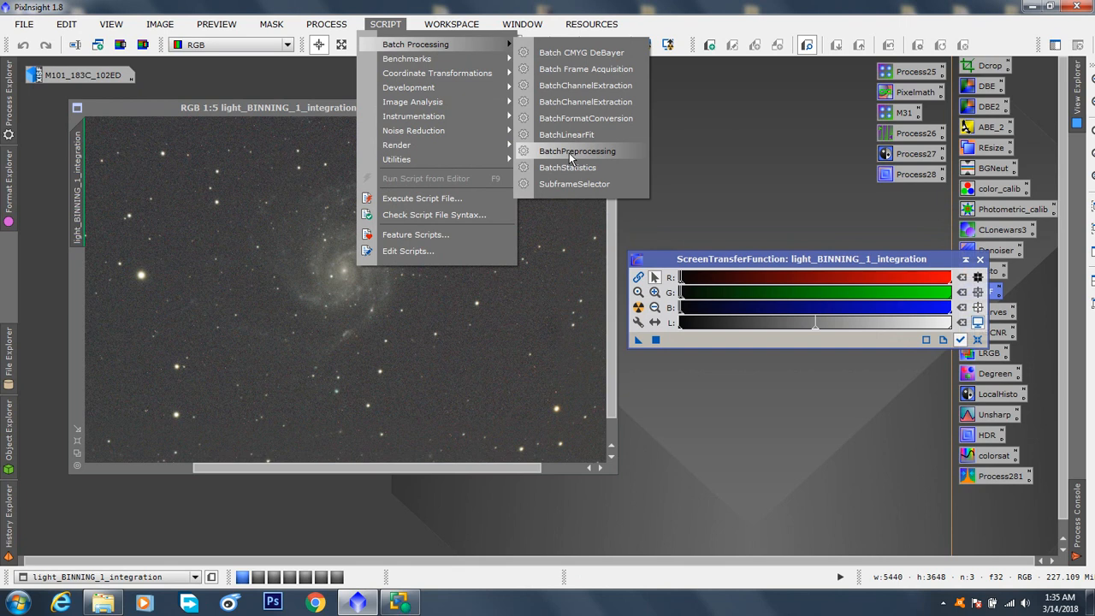
click(743, 121)
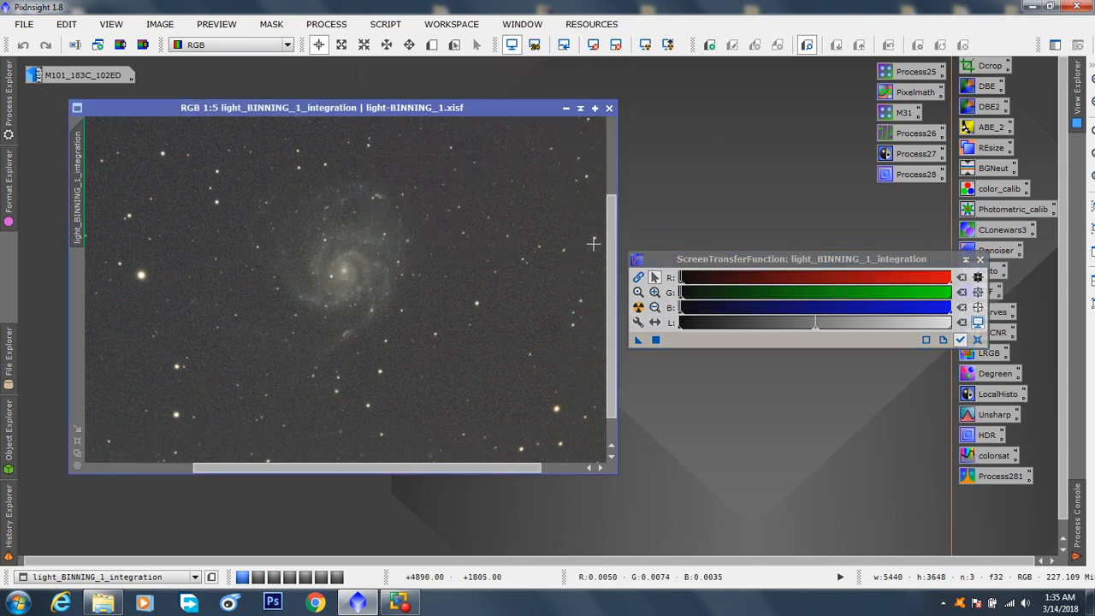
Close the ScreenTransferFunction tool and keep the M101 galaxy of the integration image in view
mouse_move(611, 231)
mouse_down()
mouse_move(612, 210)
mouse_move(620, 287)
mouse_move(609, 192)
mouse_move(611, 213)
mouse_up()
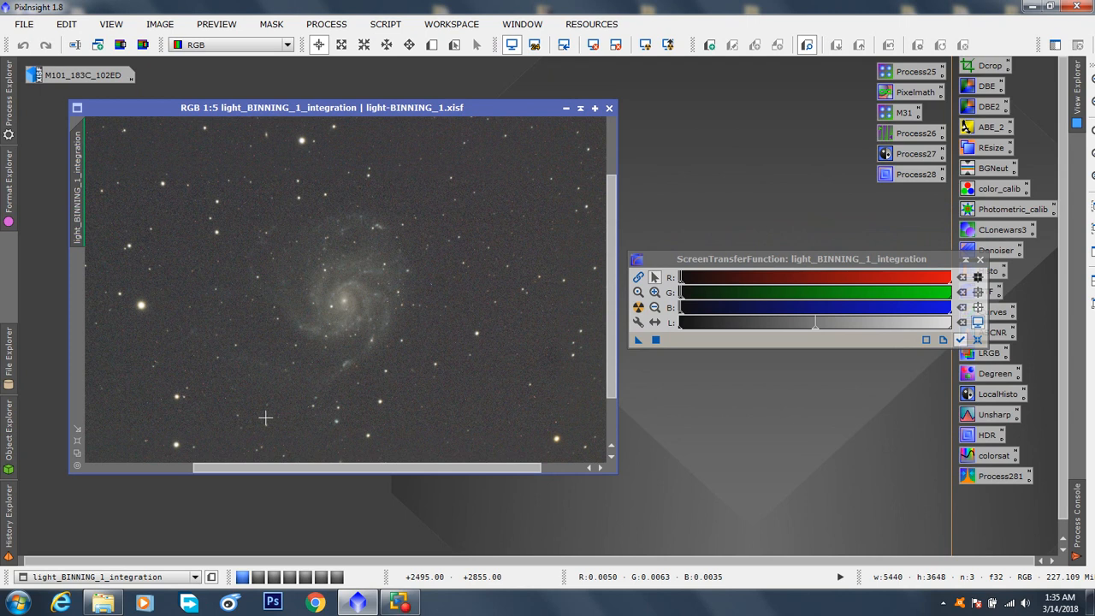
drag(719, 255, 726, 234)
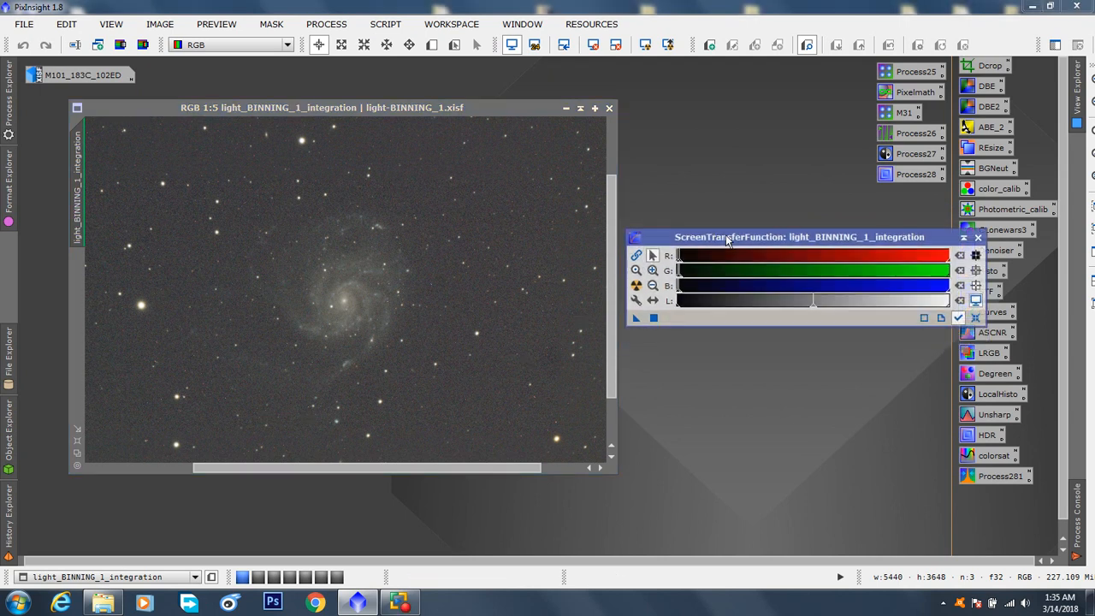
click(978, 237)
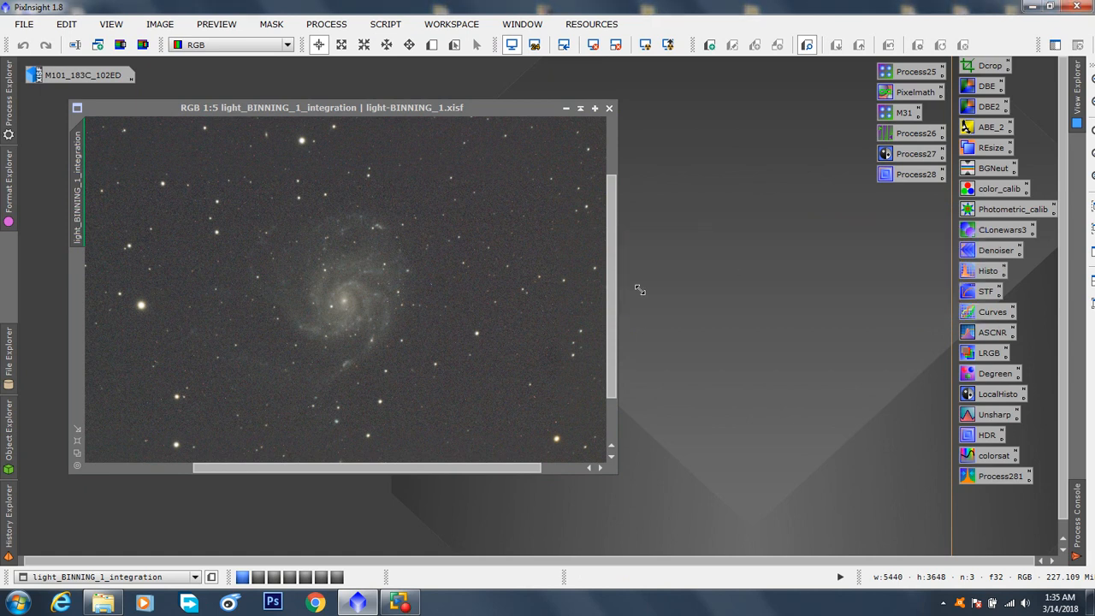
drag(612, 351, 613, 360)
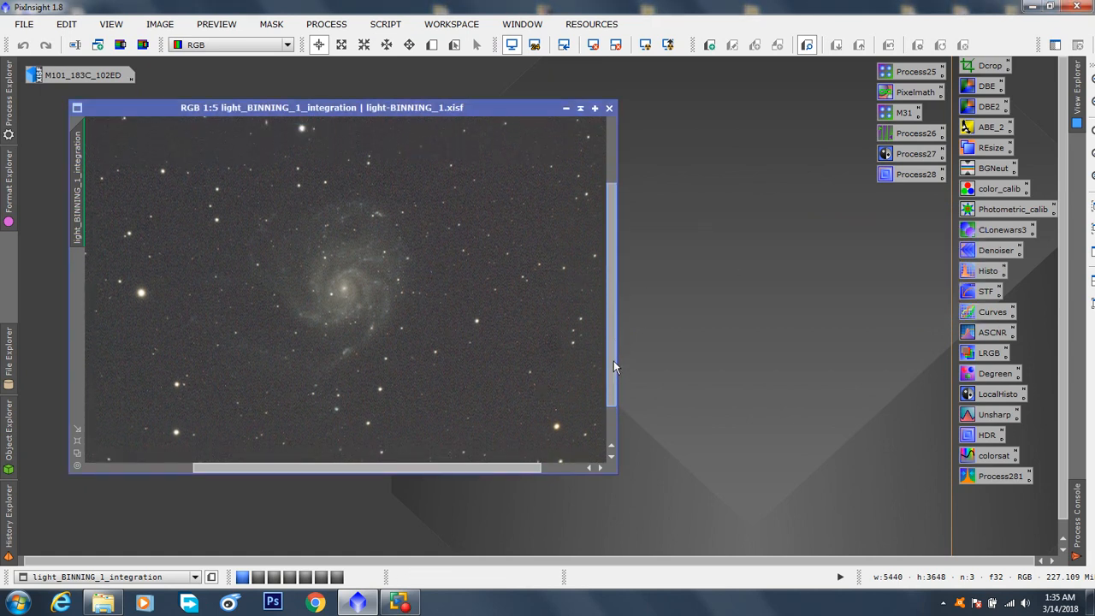